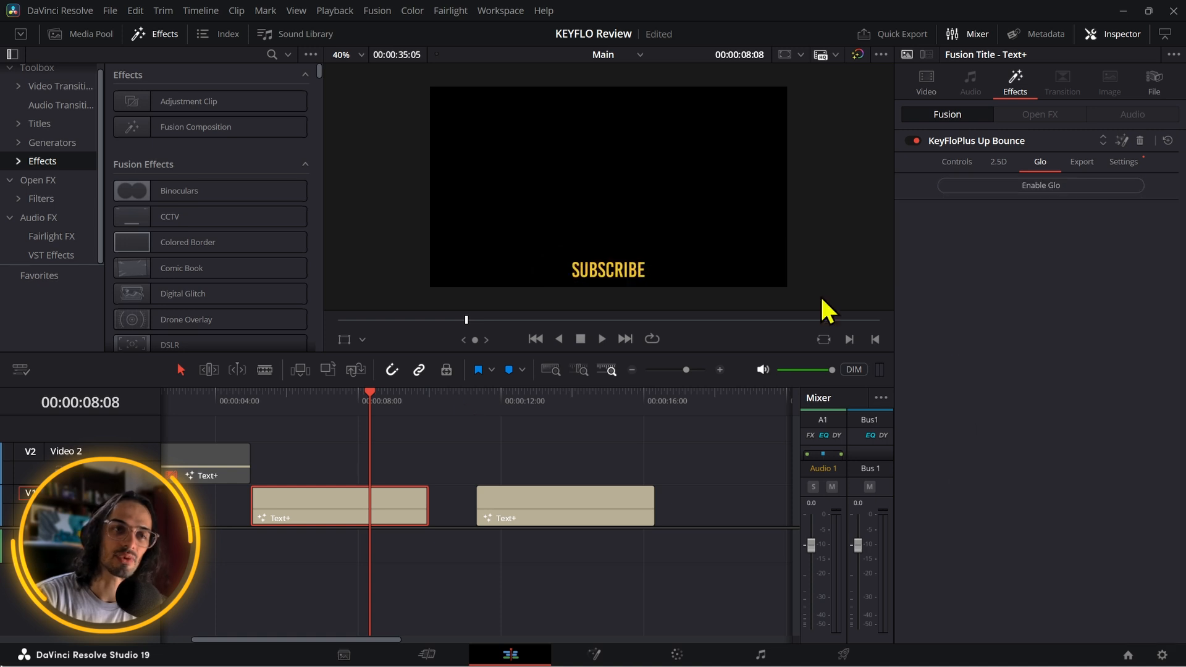
Step: Play back the first SUBSCRIBE title on Video 1 and examine the second title's KeyFloPlus Up Bounce controls
{"action": "left_click", "coordinate": [258, 399]}
{"action": "key", "text": "space"}
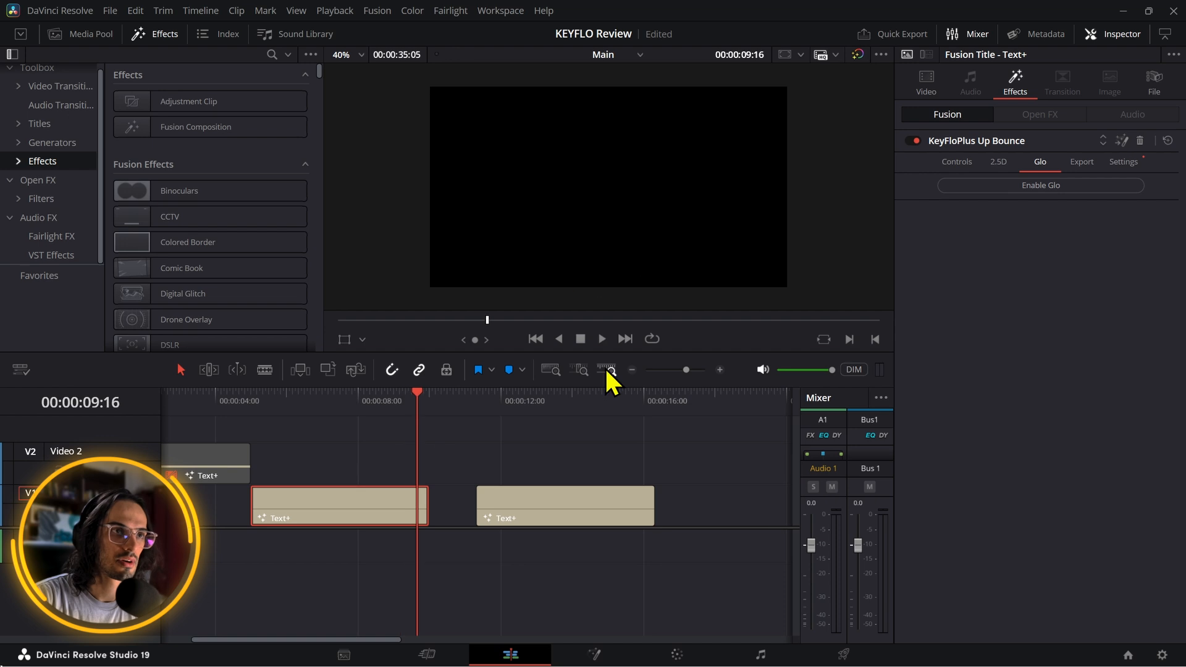
{"action": "left_click", "coordinate": [475, 407]}
{"action": "left_click", "coordinate": [534, 525]}
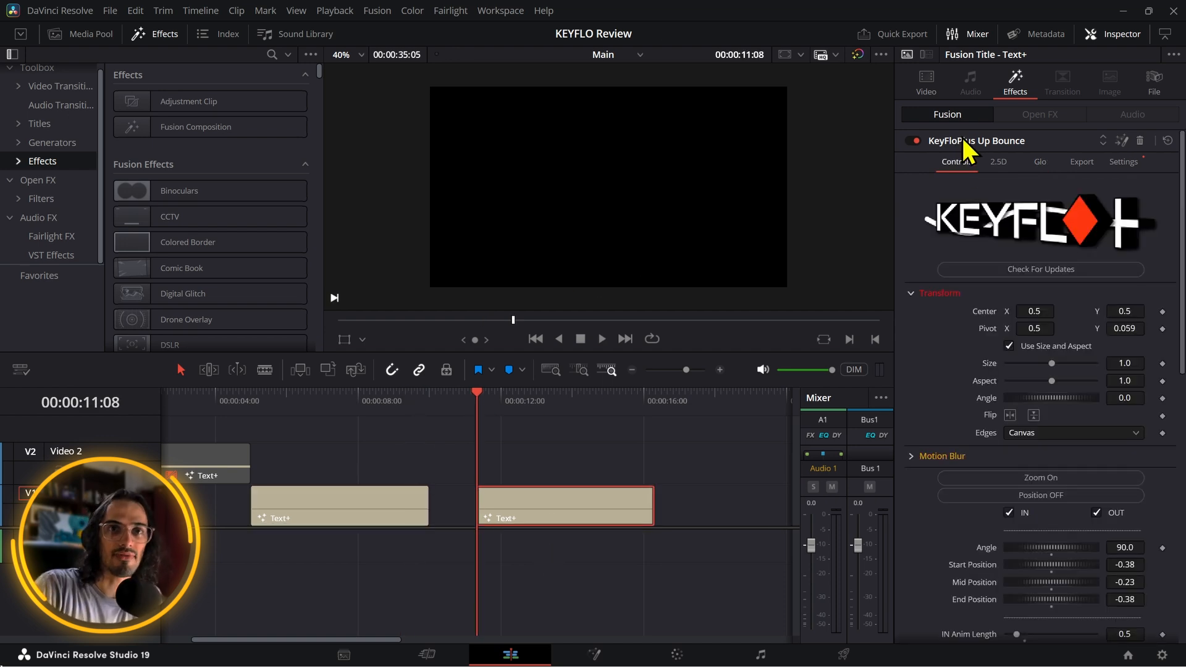
{"action": "scroll", "coordinate": [1106, 302], "scroll_direction": "down", "scroll_amount": 3}
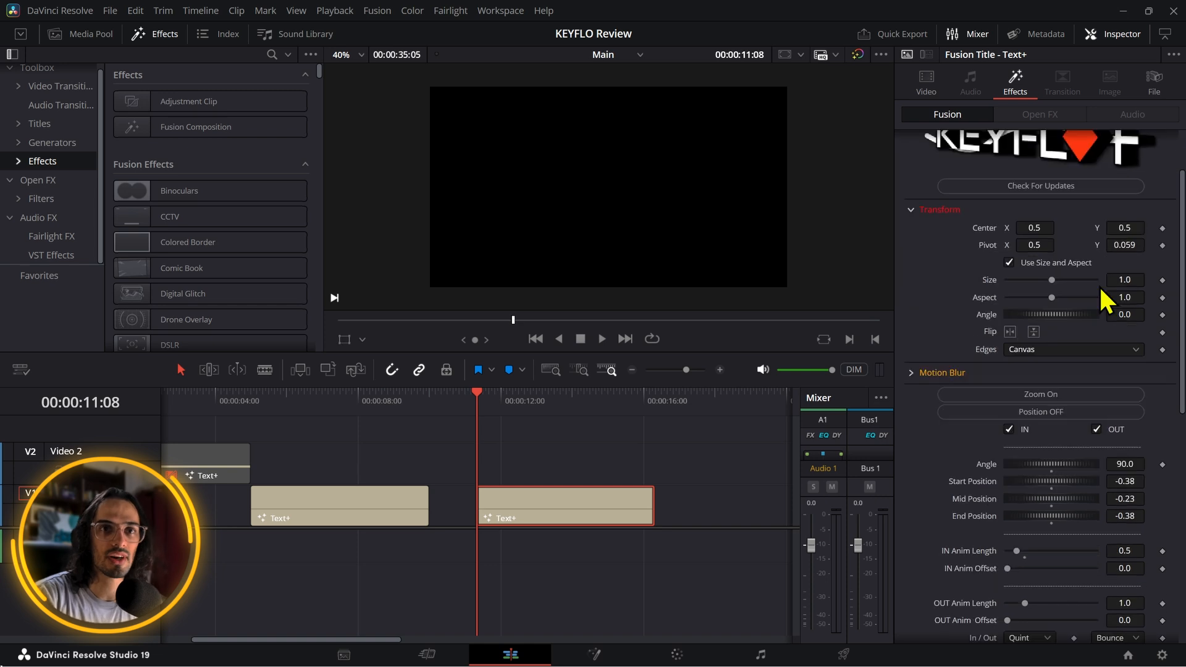
{"action": "scroll", "coordinate": [1106, 303], "scroll_direction": "down", "scroll_amount": 4}
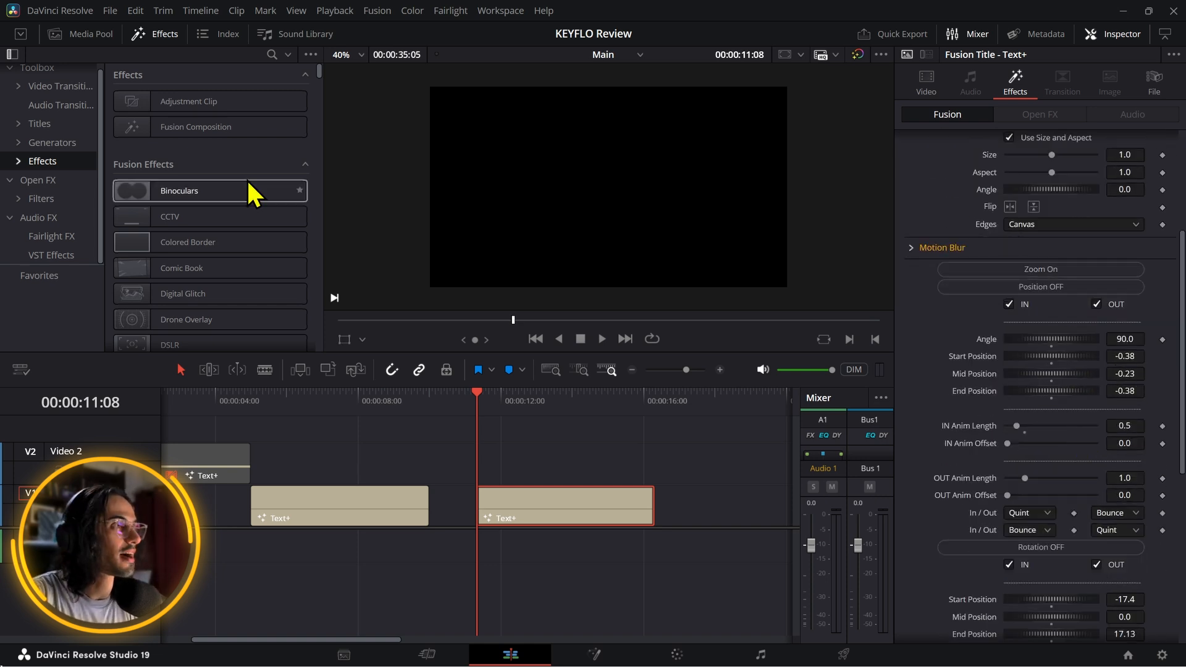
Step: Expand the video Effects group in the effects library and show the KeyFloPlus 2.5D templates
{"action": "left_click", "coordinate": [34, 162]}
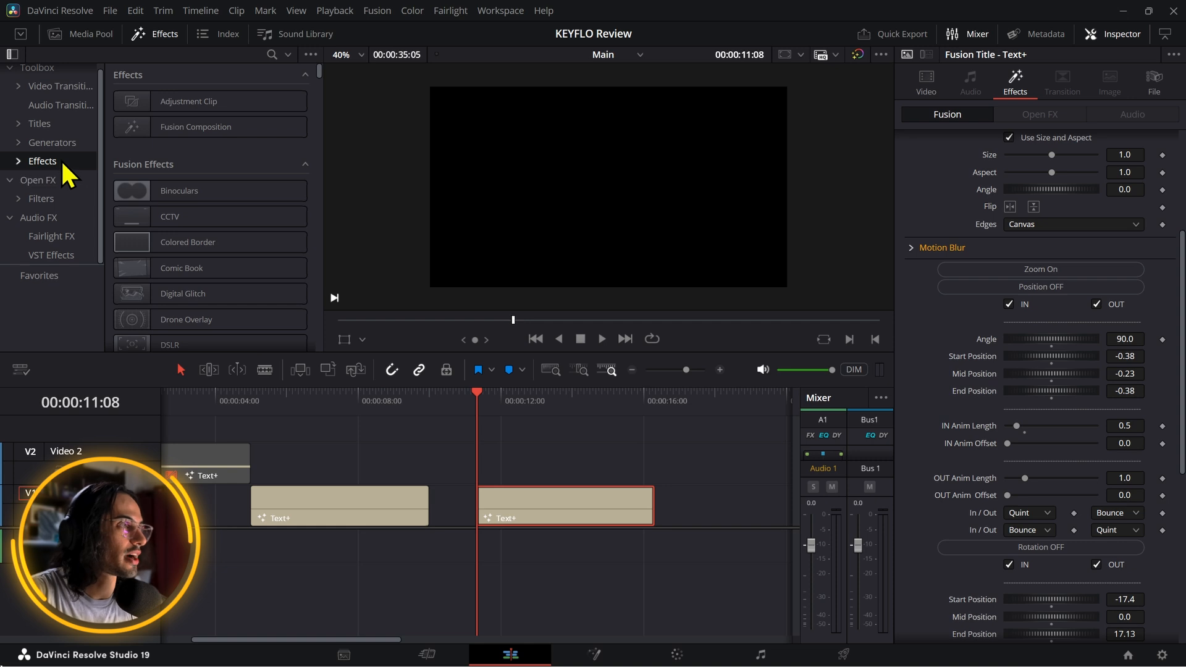
{"action": "scroll", "coordinate": [66, 173], "scroll_direction": "down", "scroll_amount": 5}
{"action": "scroll", "coordinate": [68, 176], "scroll_direction": "up", "scroll_amount": 4}
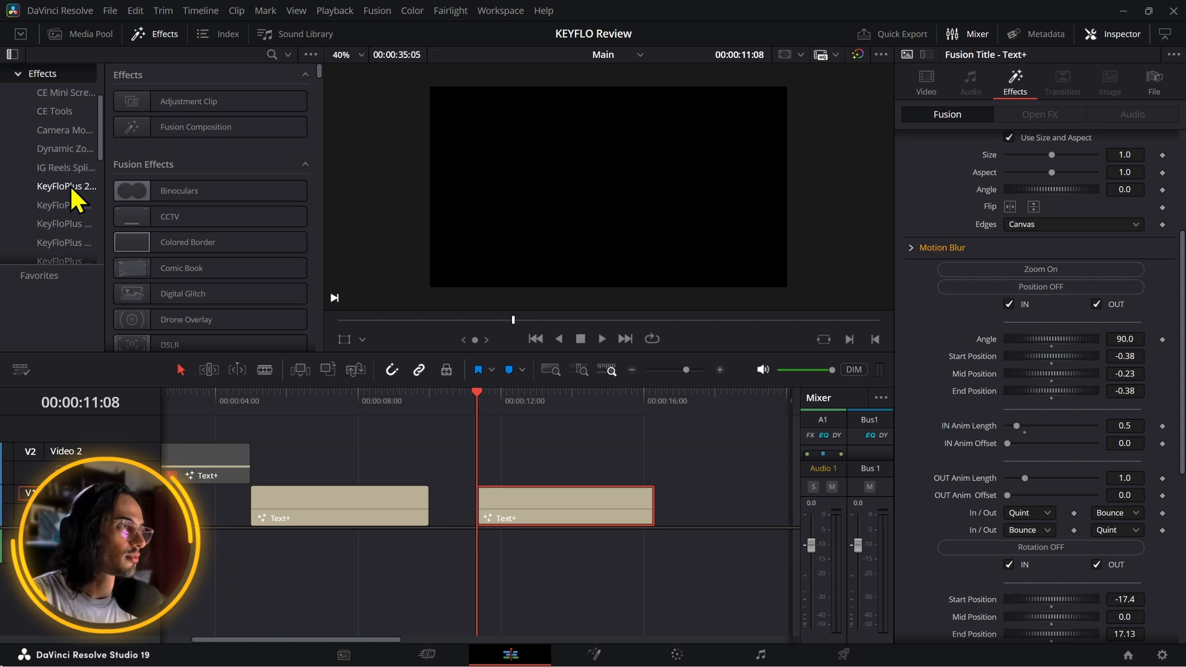
{"action": "left_click", "coordinate": [69, 187]}
{"action": "scroll", "coordinate": [70, 192], "scroll_direction": "up", "scroll_amount": 1}
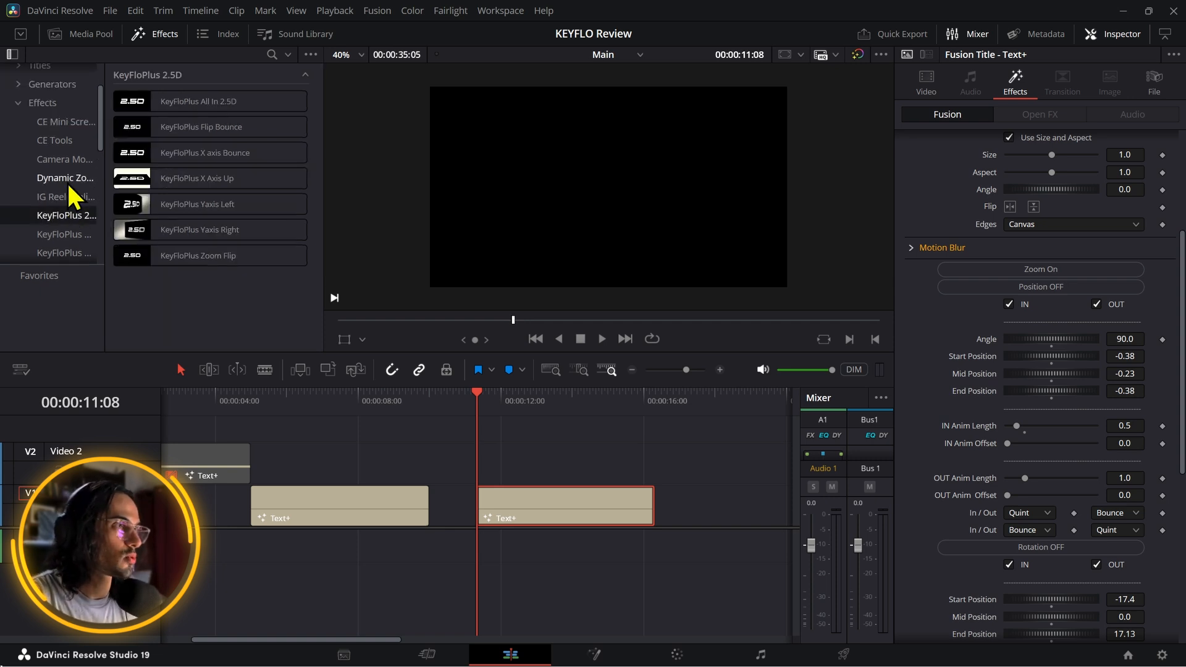
Step: Search the effects library for "keyflo" and browse the templates down to the KeyFloPlus Position group
{"action": "left_click", "coordinate": [271, 57]}
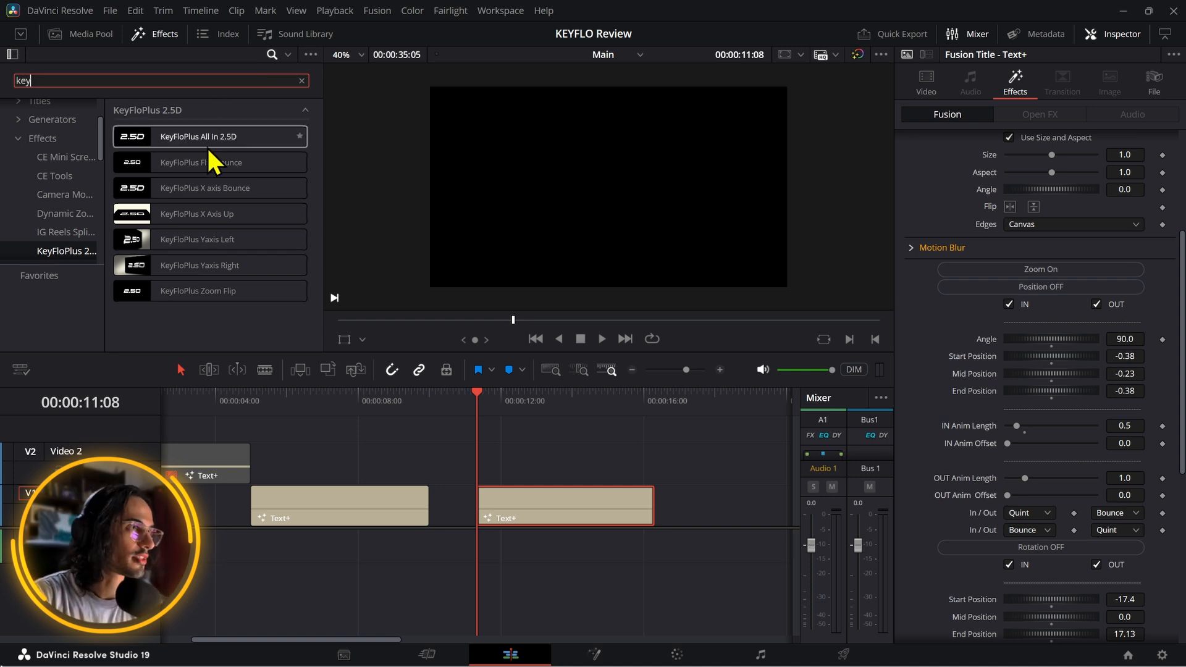
{"action": "scroll", "coordinate": [80, 198], "scroll_direction": "down", "scroll_amount": 1}
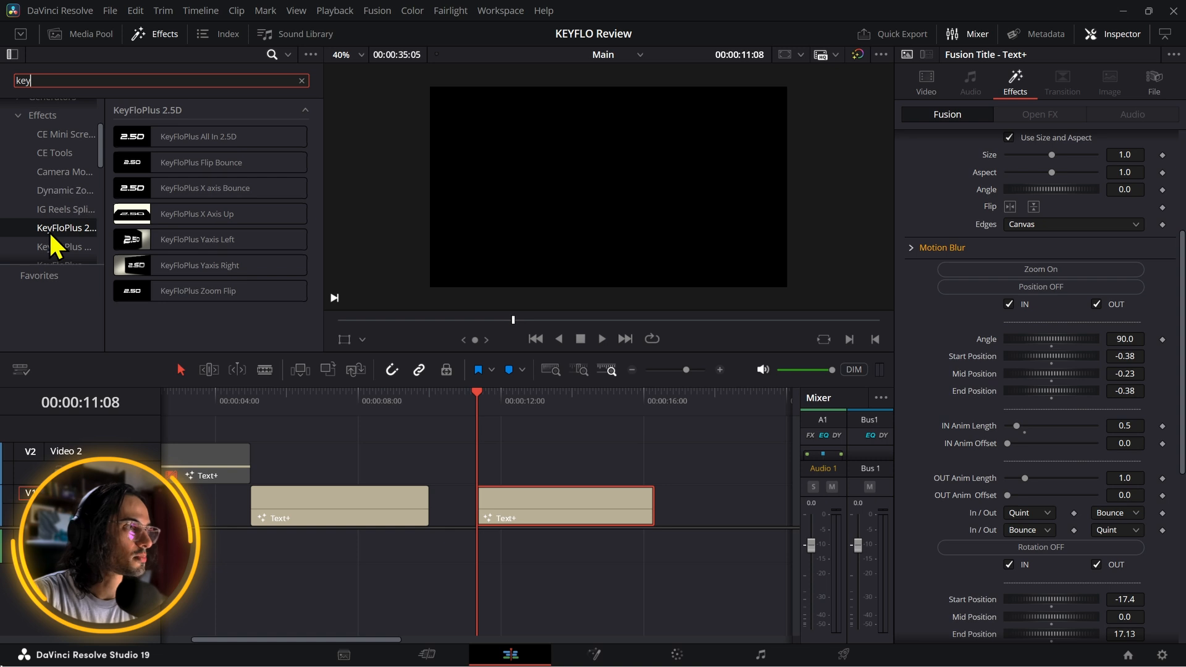
{"action": "left_click", "coordinate": [62, 250]}
{"action": "scroll", "coordinate": [63, 233], "scroll_direction": "down", "scroll_amount": 2}
{"action": "left_click", "coordinate": [66, 221]}
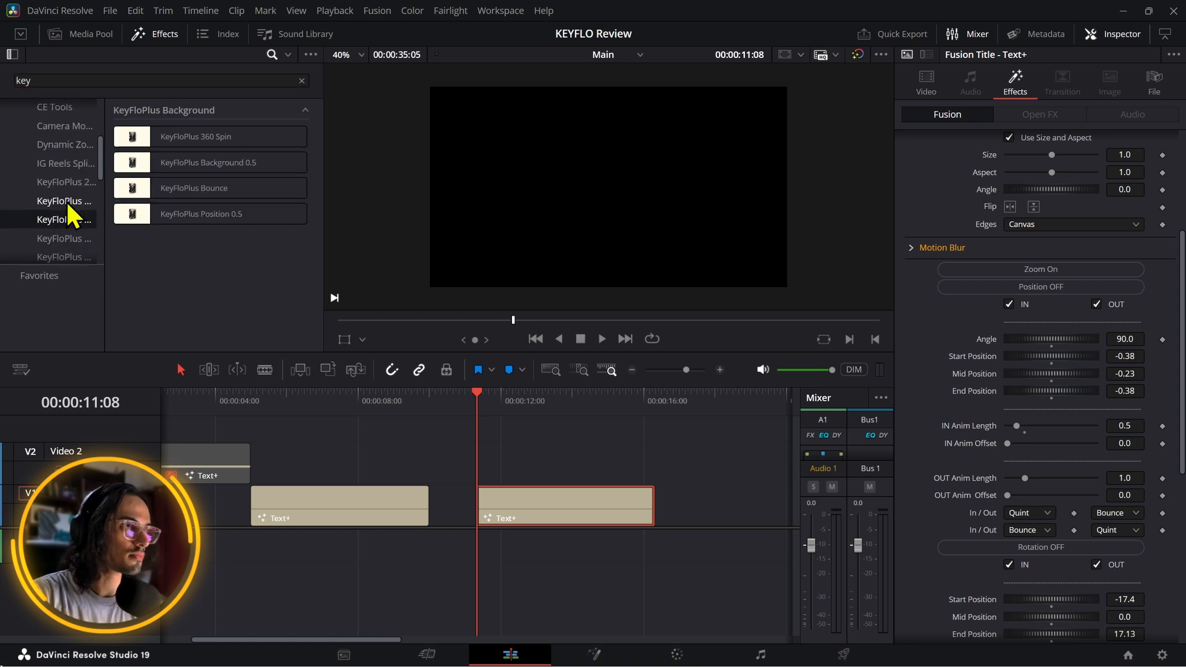
{"action": "left_click", "coordinate": [70, 237]}
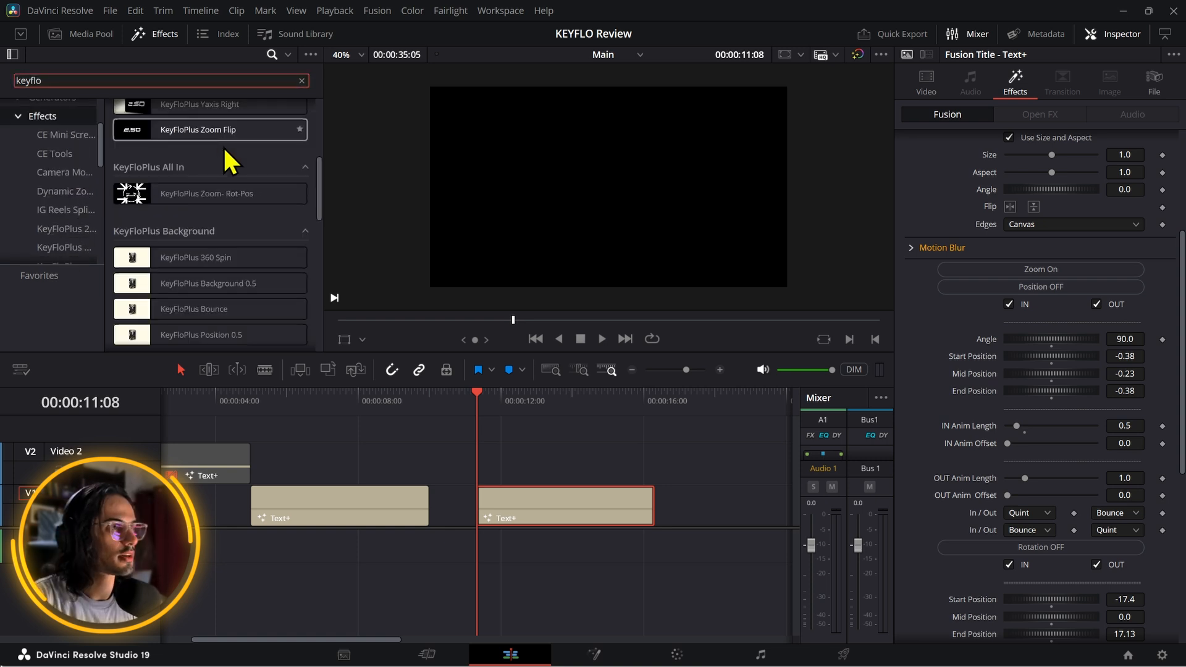
{"action": "scroll", "coordinate": [224, 148], "scroll_direction": "down", "scroll_amount": 1}
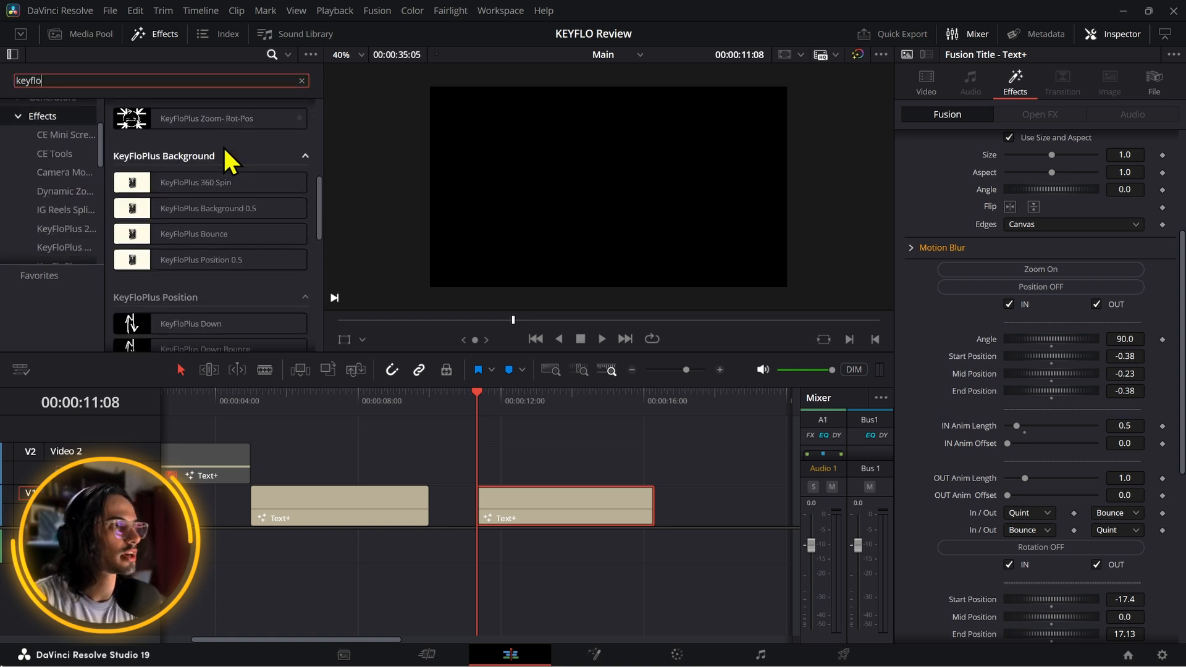
{"action": "scroll", "coordinate": [225, 151], "scroll_direction": "up", "scroll_amount": 4}
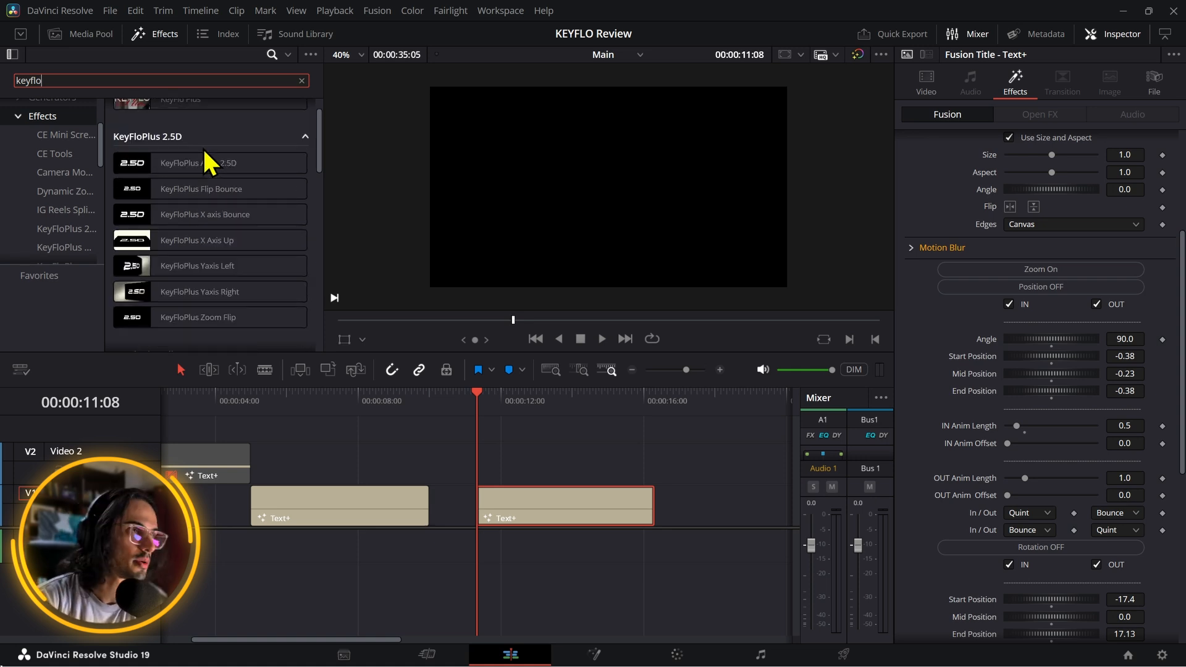
{"action": "scroll", "coordinate": [206, 149], "scroll_direction": "down", "scroll_amount": 5}
{"action": "scroll", "coordinate": [205, 142], "scroll_direction": "down", "scroll_amount": 3}
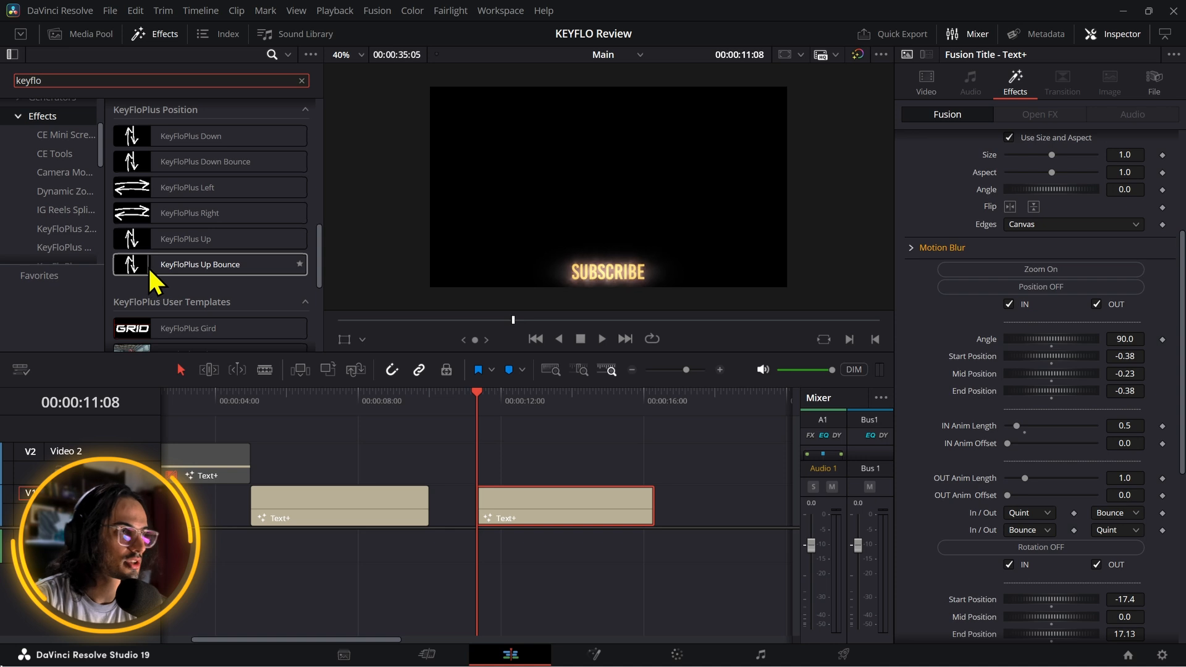
Step: Delete the existing effect from the second SUBSCRIBE title on Video 1 and apply a fresh KeyFloPlus Up Bounce to it
{"action": "left_click", "coordinate": [577, 511]}
{"action": "left_click", "coordinate": [1065, 117]}
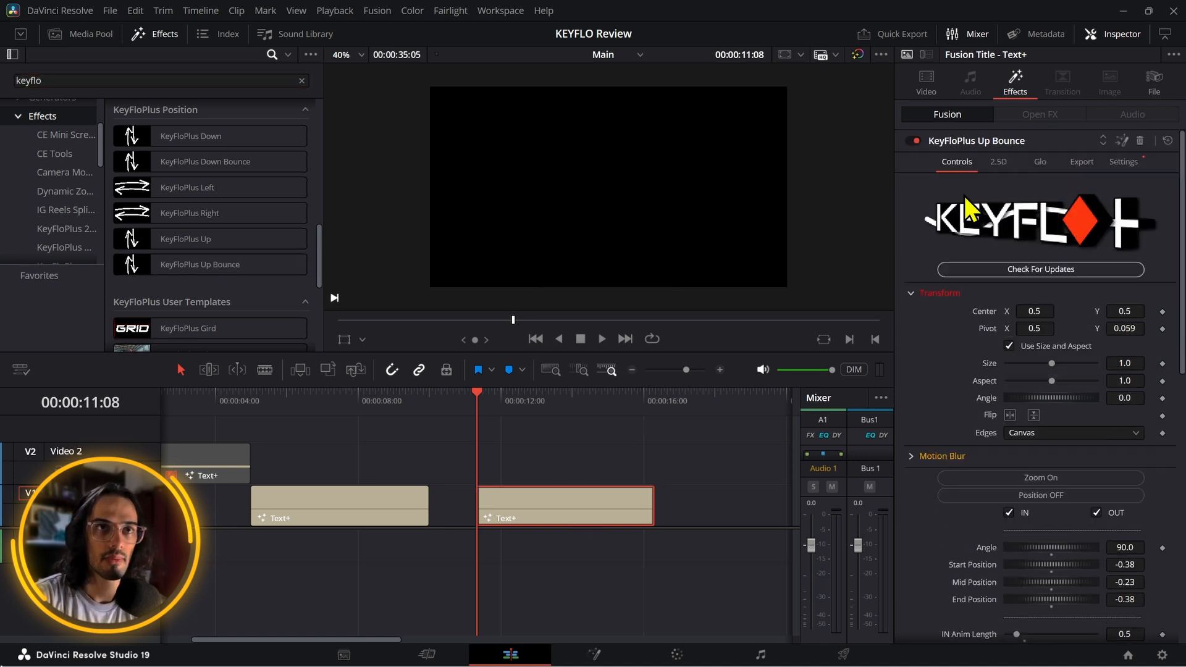
{"action": "left_click", "coordinate": [1142, 141]}
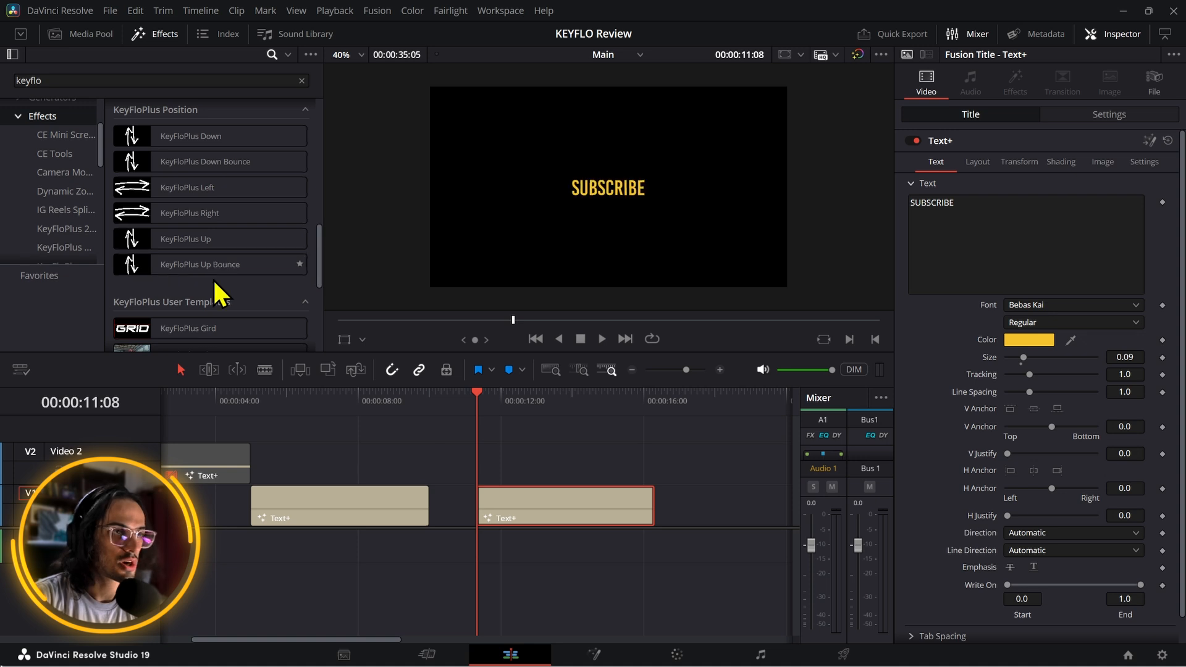
{"action": "left_click_drag", "start_coordinate": [133, 265], "coordinate": [533, 509]}
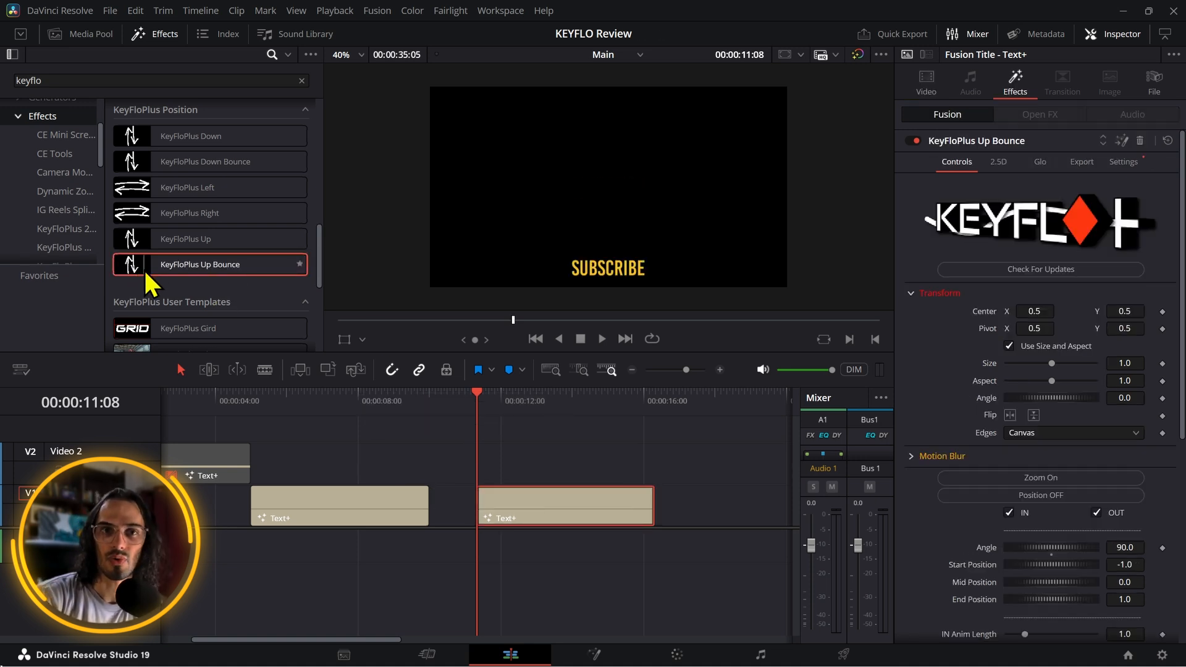
Step: Preview the title's entrance, park the playhead at 00:00:12:07 and set the effect's Mid Position to -0.22
{"action": "key", "text": "space"}
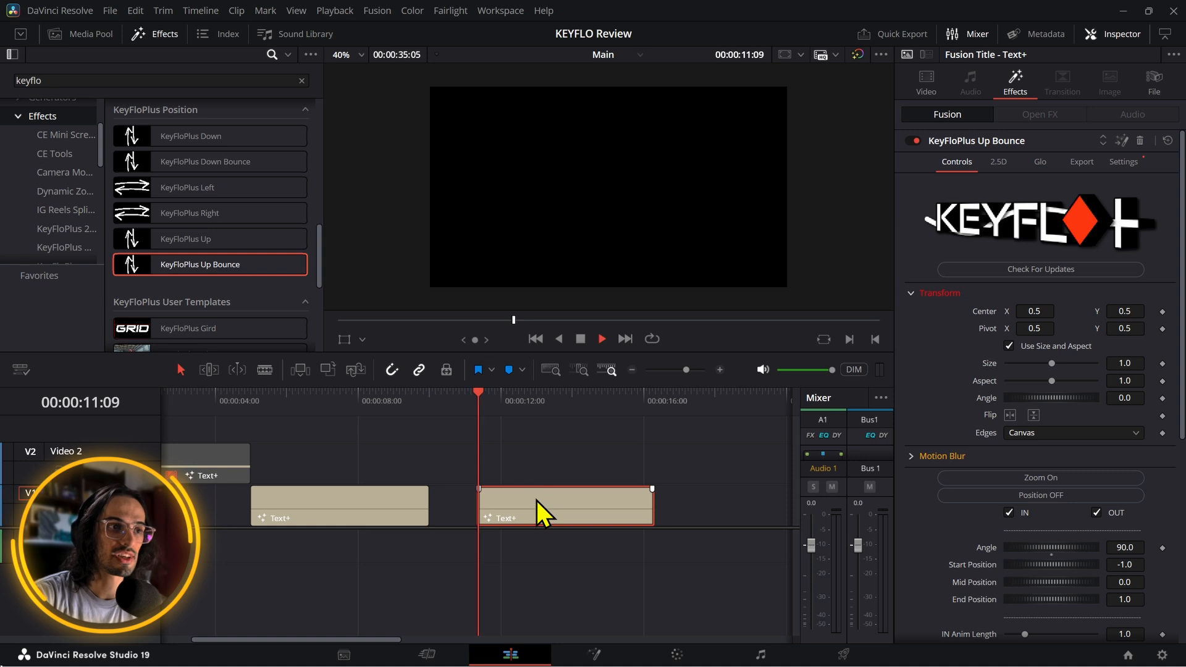
{"action": "left_click_drag", "start_coordinate": [546, 408], "coordinate": [511, 427]}
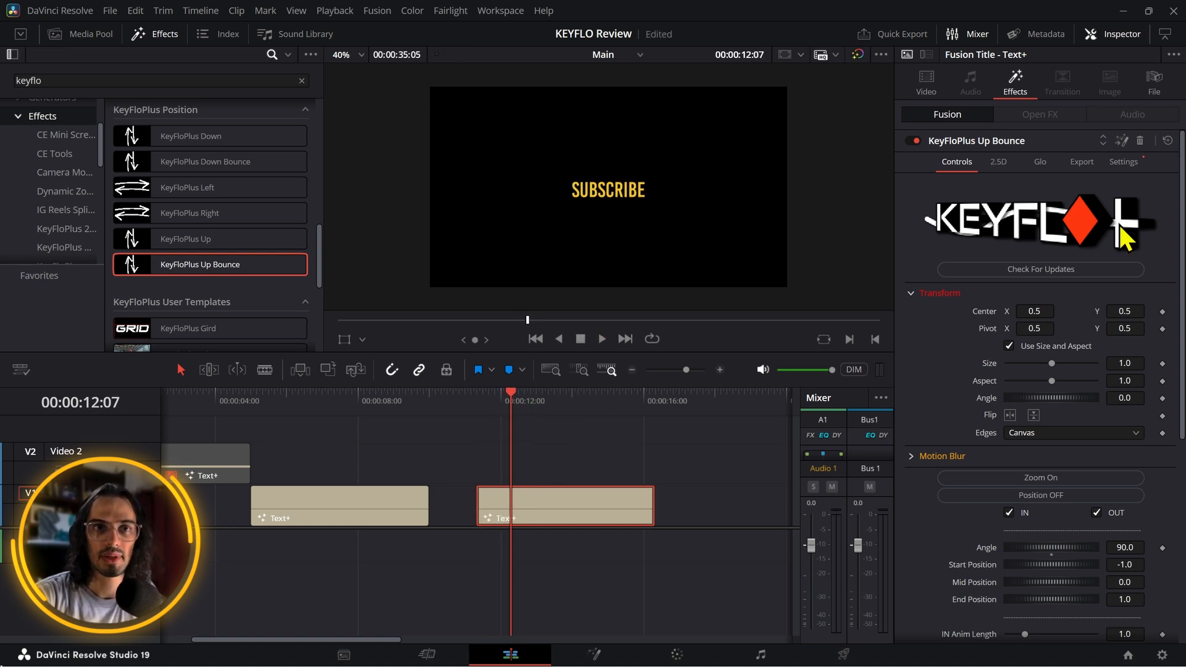
{"action": "scroll", "coordinate": [1123, 232], "scroll_direction": "down", "scroll_amount": 5}
{"action": "mouse_move", "coordinate": [1131, 248]}
{"action": "left_mouse_down"}
{"action": "mouse_move", "coordinate": [1076, 248]}
{"action": "mouse_move", "coordinate": [1117, 249]}
{"action": "left_mouse_up"}
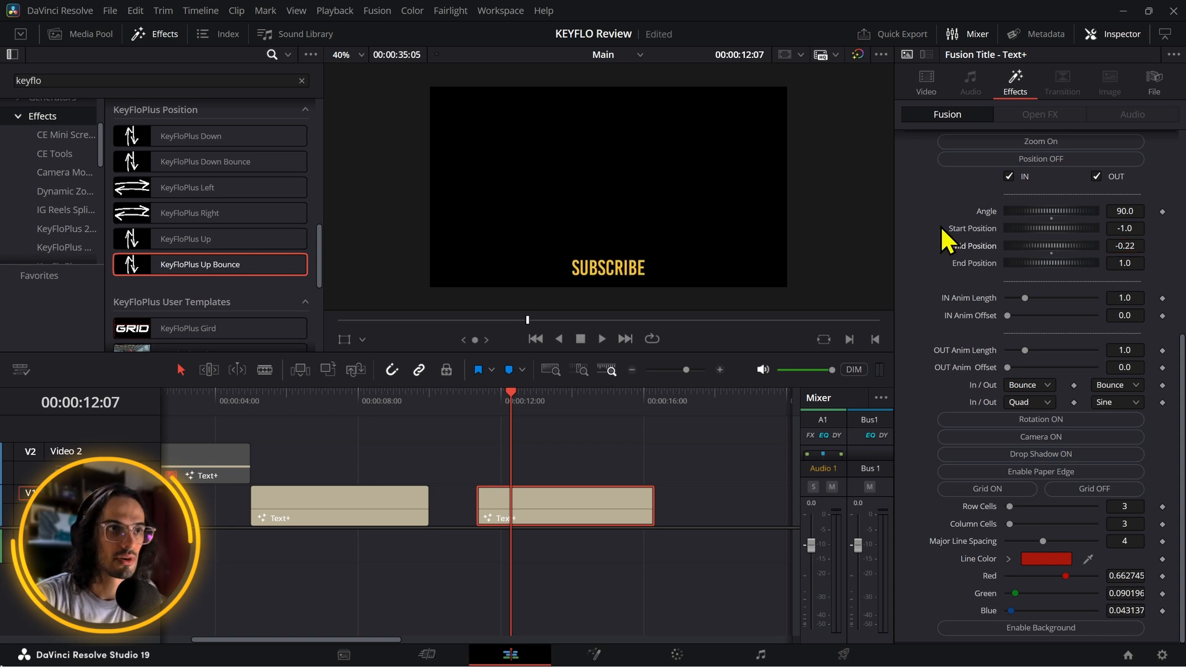
Step: Show the effect's Fusion overlay controls on the title in the viewer
{"action": "left_click", "coordinate": [362, 339]}
{"action": "left_click", "coordinate": [380, 430]}
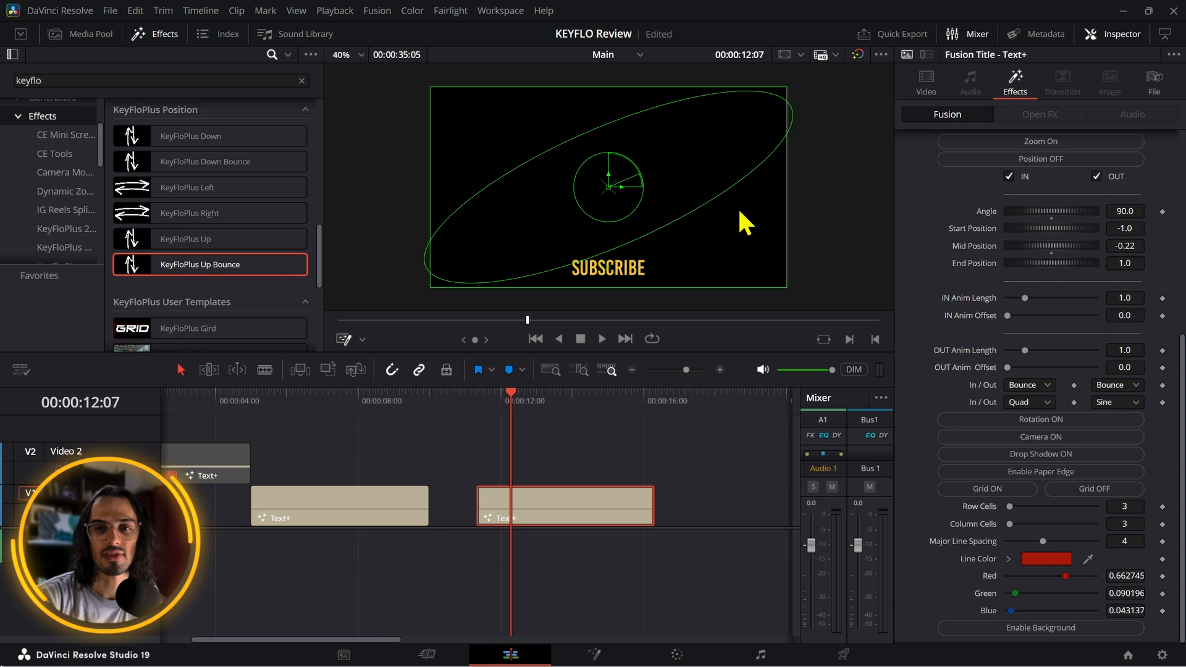
{"action": "scroll", "coordinate": [740, 211], "scroll_direction": "down", "scroll_amount": 1}
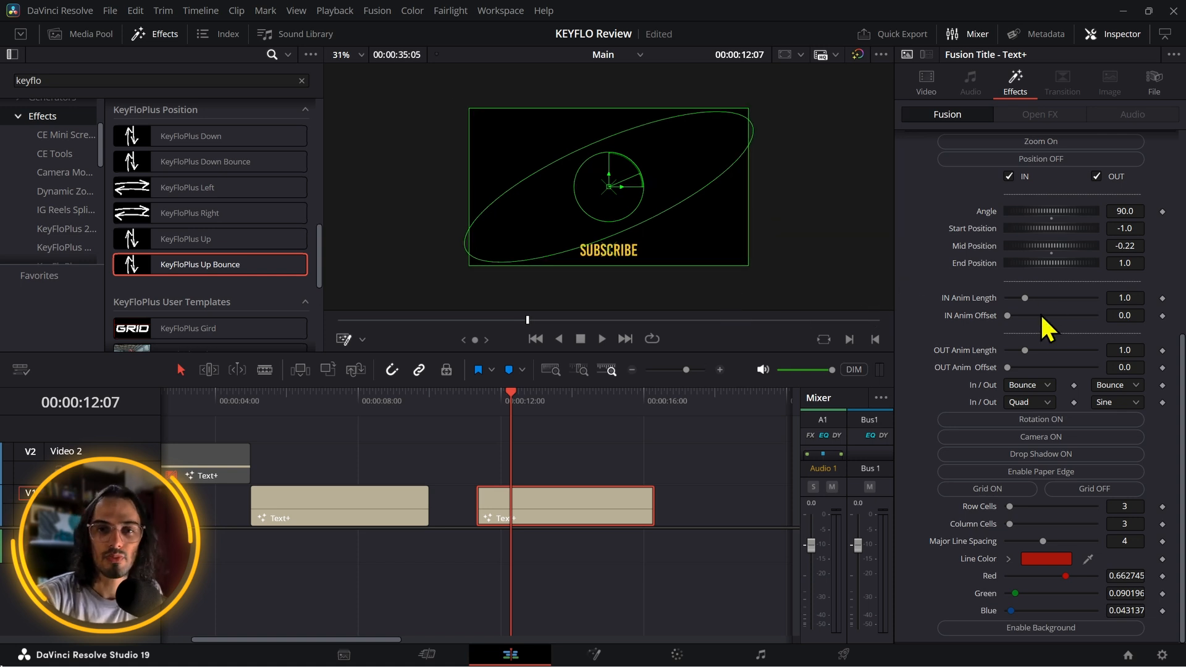
Step: Change the first easing option of the upper In / Out row from Bounce to Cubic and play the title's entrance from the clip start
{"action": "left_click", "coordinate": [1036, 388]}
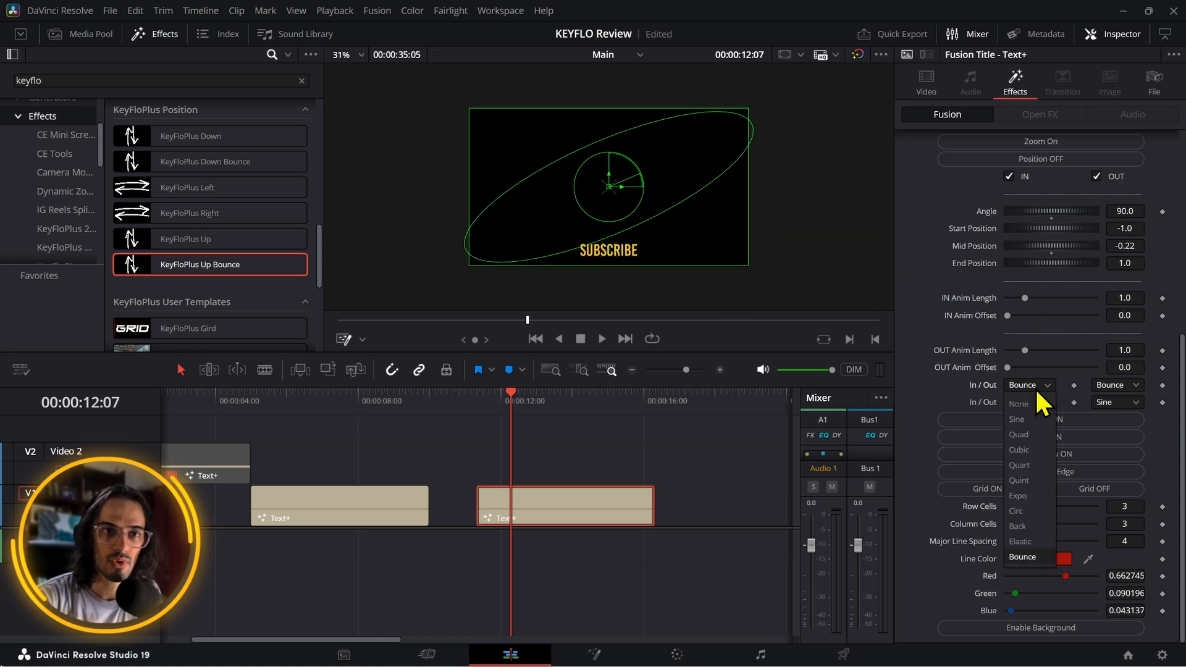
{"action": "left_click", "coordinate": [1037, 389]}
{"action": "left_click", "coordinate": [1036, 389]}
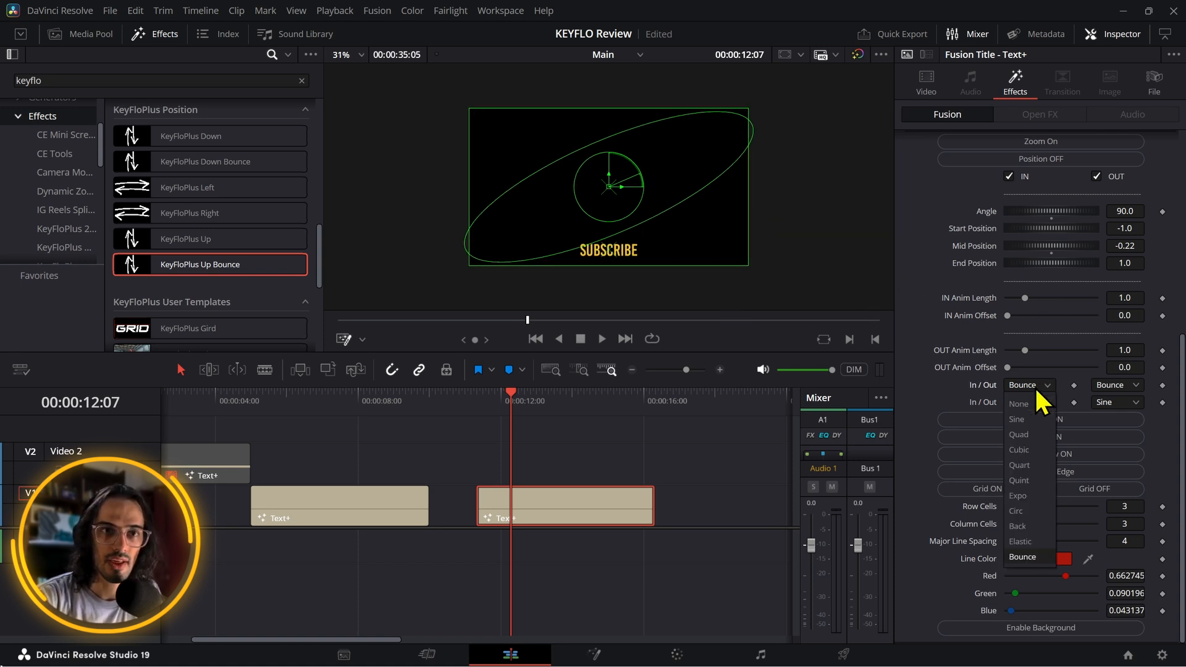
{"action": "left_click", "coordinate": [1034, 448]}
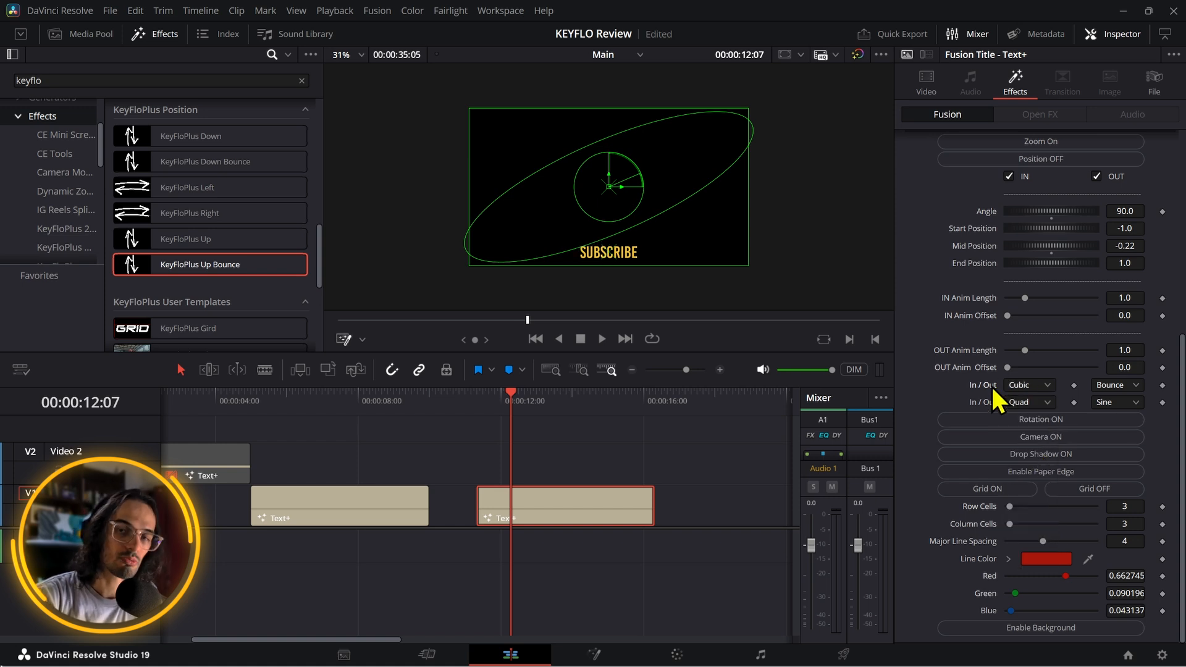
{"action": "left_click", "coordinate": [478, 403]}
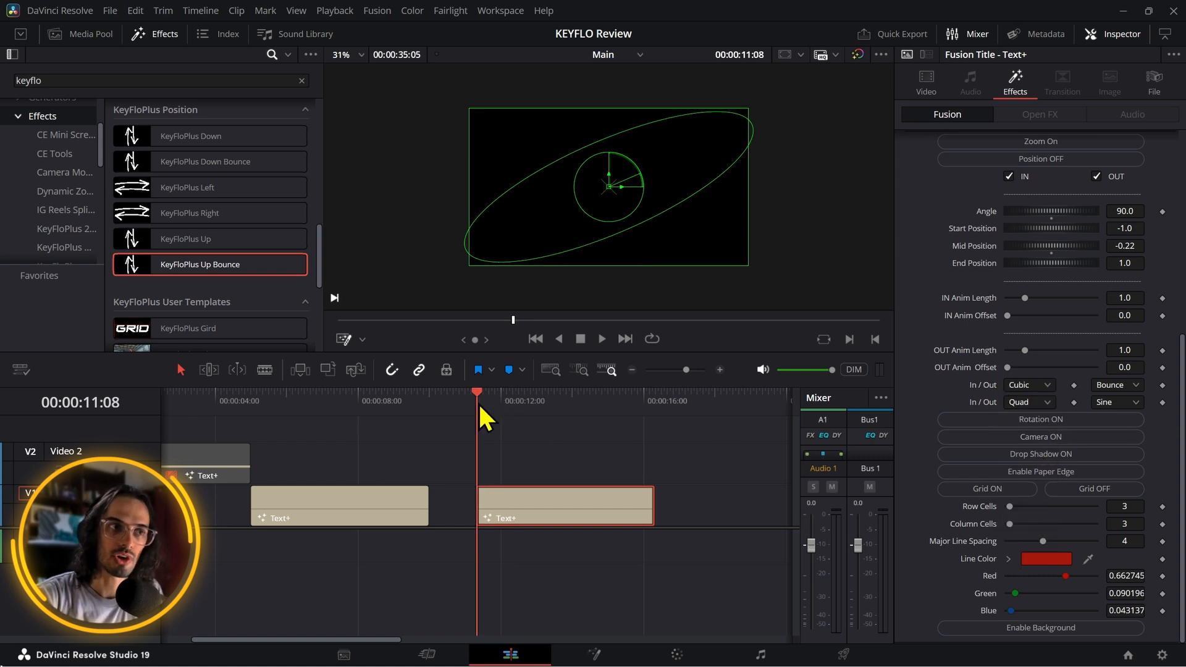
{"action": "key", "text": "space"}
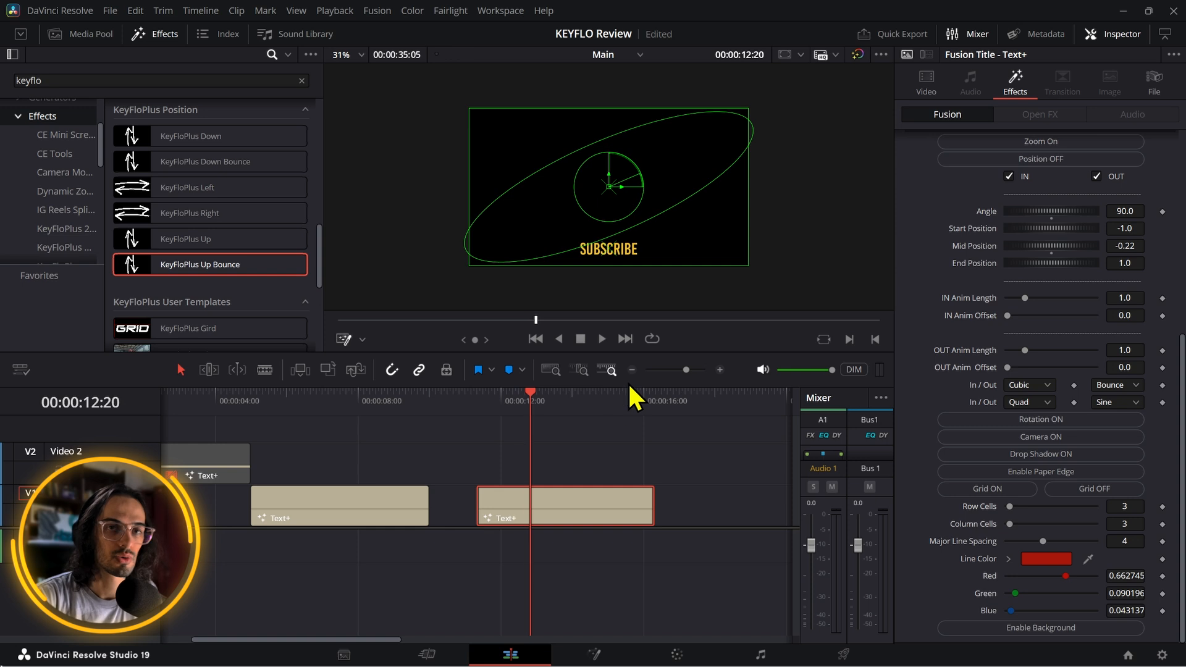
Step: Set the effect's End Position to -0.33 with the playhead on the title clip's last frame
{"action": "left_click", "coordinate": [618, 402]}
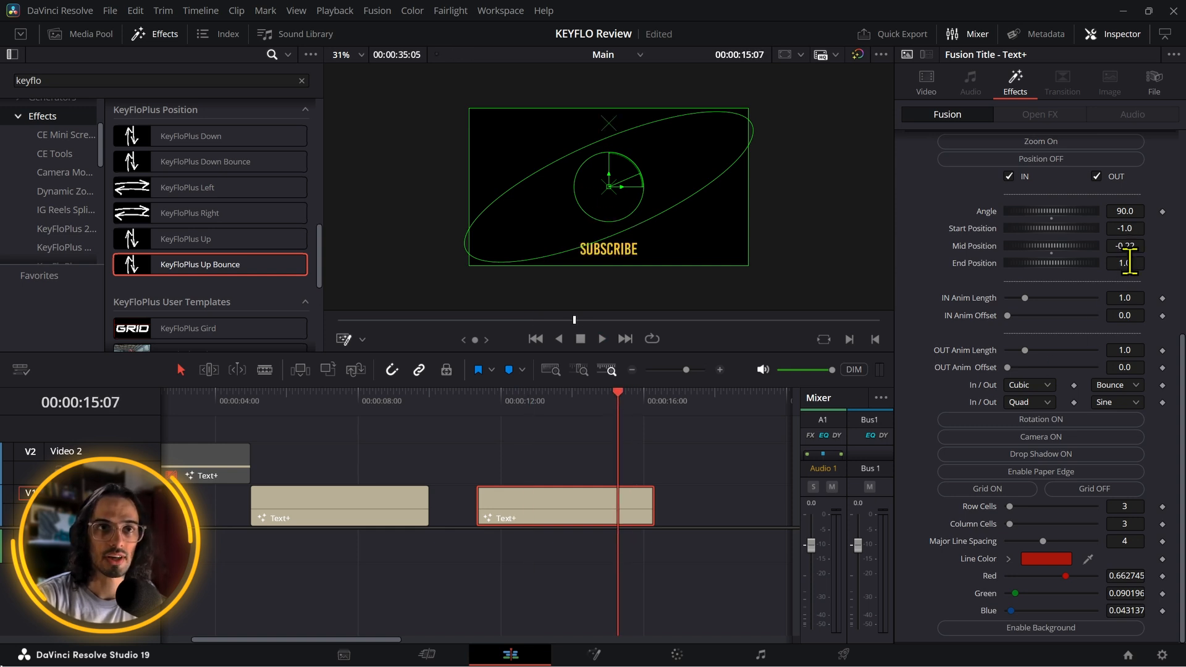
{"action": "left_click_drag", "start_coordinate": [1123, 263], "coordinate": [1114, 264]}
{"action": "left_click_drag", "start_coordinate": [618, 405], "coordinate": [652, 412]}
{"action": "left_click_drag", "start_coordinate": [1114, 262], "coordinate": [1112, 262]}
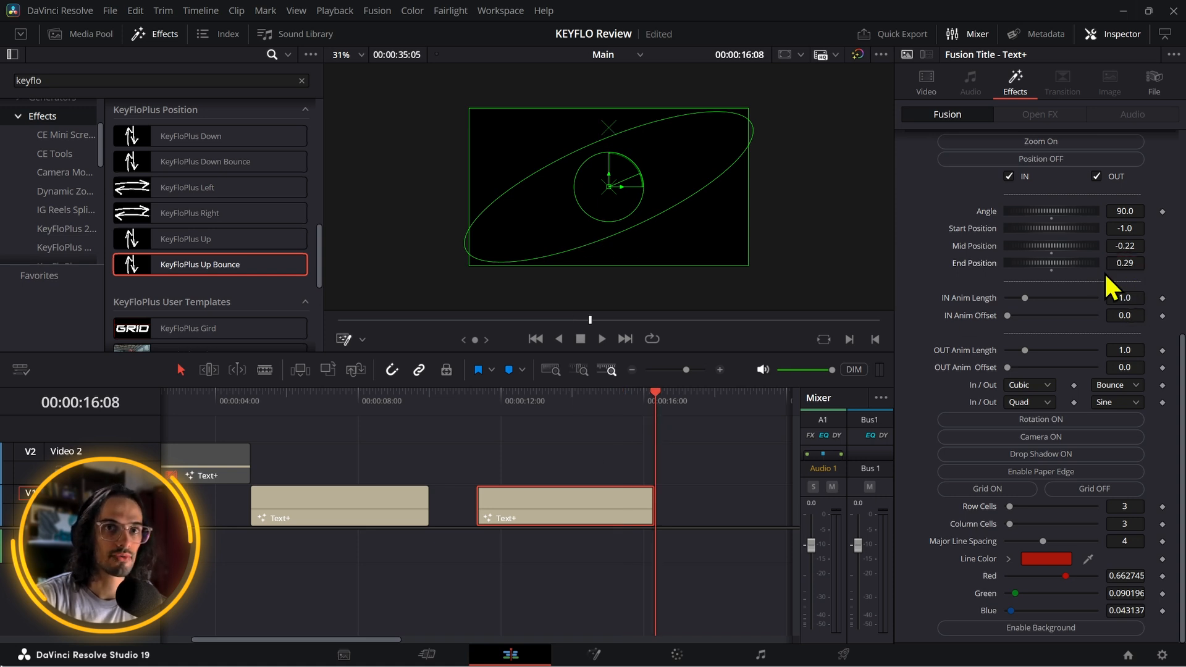
{"action": "scroll", "coordinate": [577, 202], "scroll_direction": "down", "scroll_amount": 4}
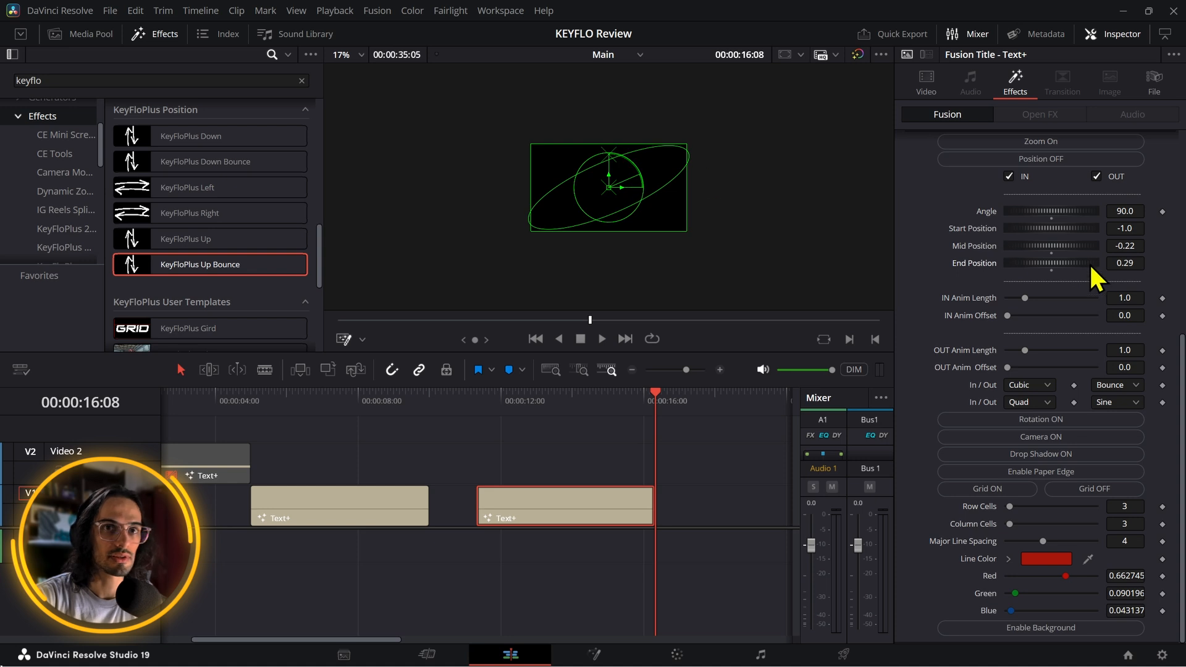
{"action": "left_click_drag", "start_coordinate": [1125, 263], "coordinate": [1133, 263]}
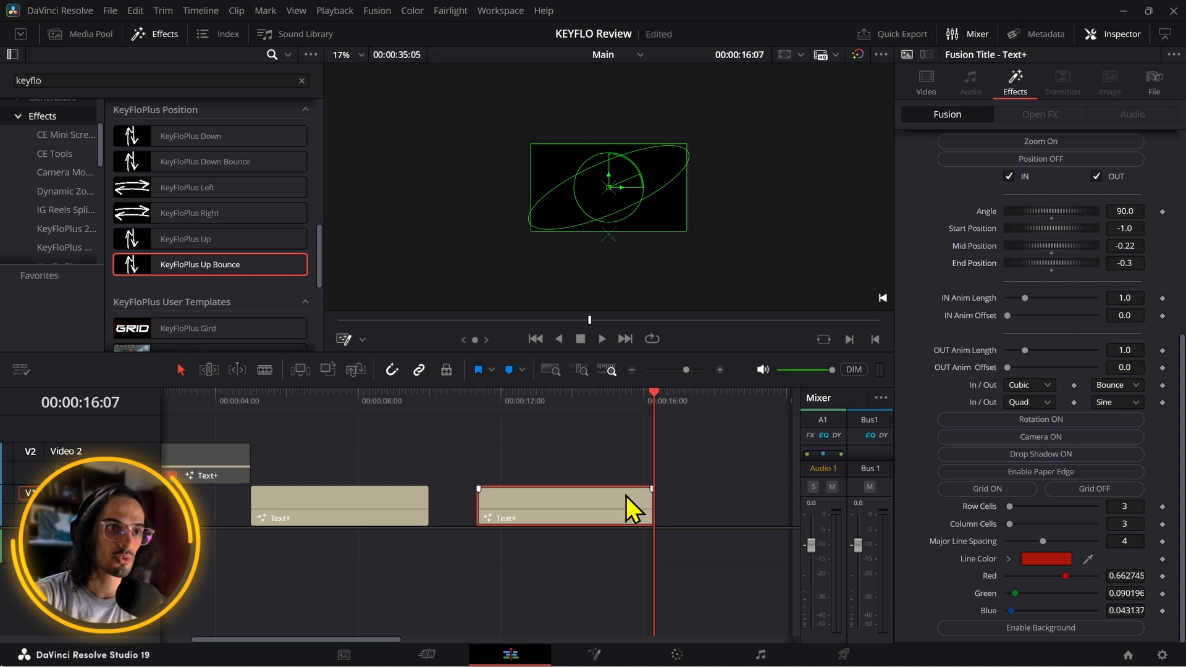
{"action": "scroll", "coordinate": [630, 502], "scroll_direction": "up", "scroll_amount": 3}
{"action": "scroll", "coordinate": [620, 528], "scroll_direction": "left", "scroll_amount": 2}
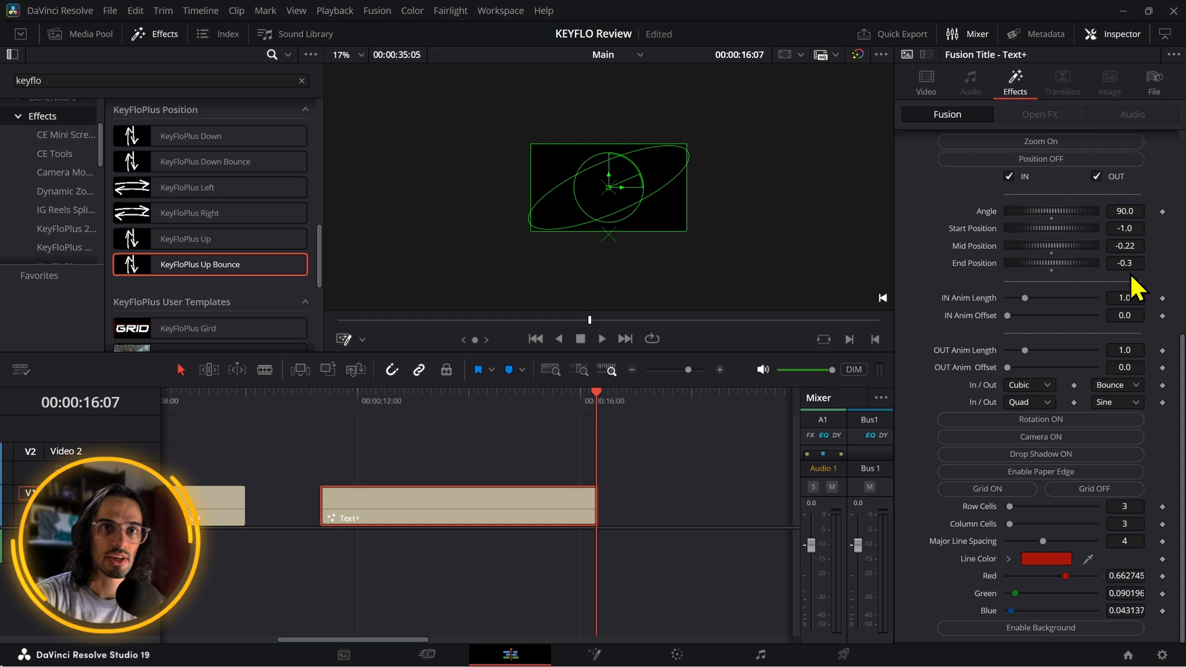
{"action": "left_click_drag", "start_coordinate": [1124, 263], "coordinate": [1116, 263]}
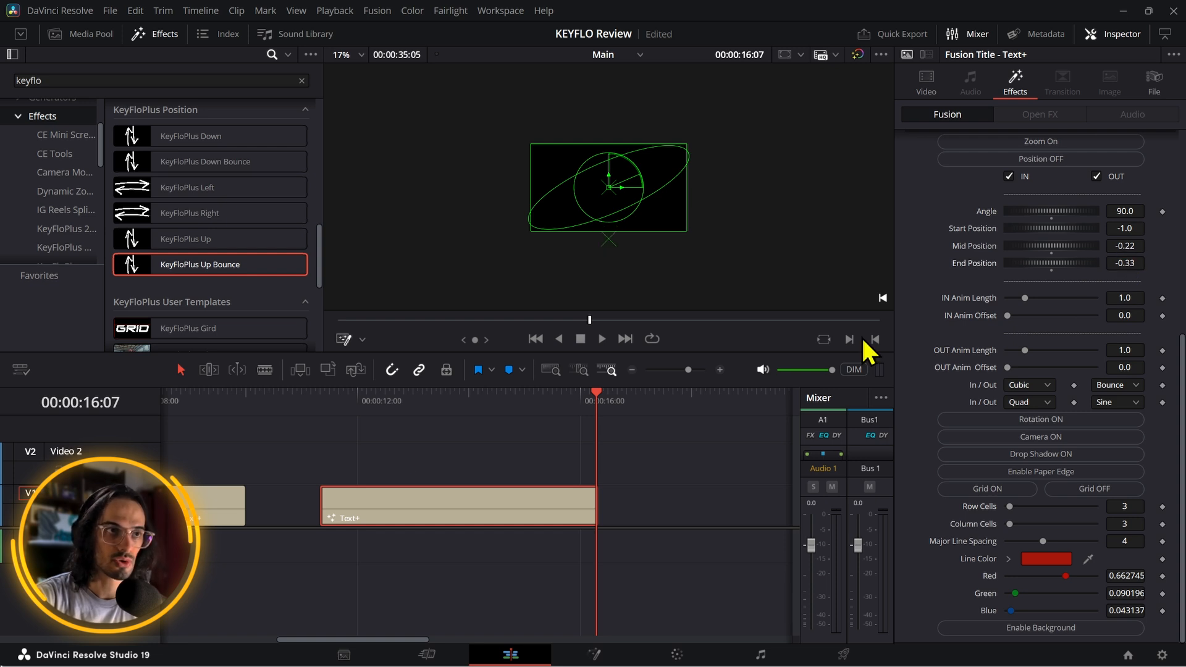
Step: Set the effect's Start Position to -0.53 with the playhead at 00:00:11:09, near the clip's start
{"action": "left_click", "coordinate": [326, 410]}
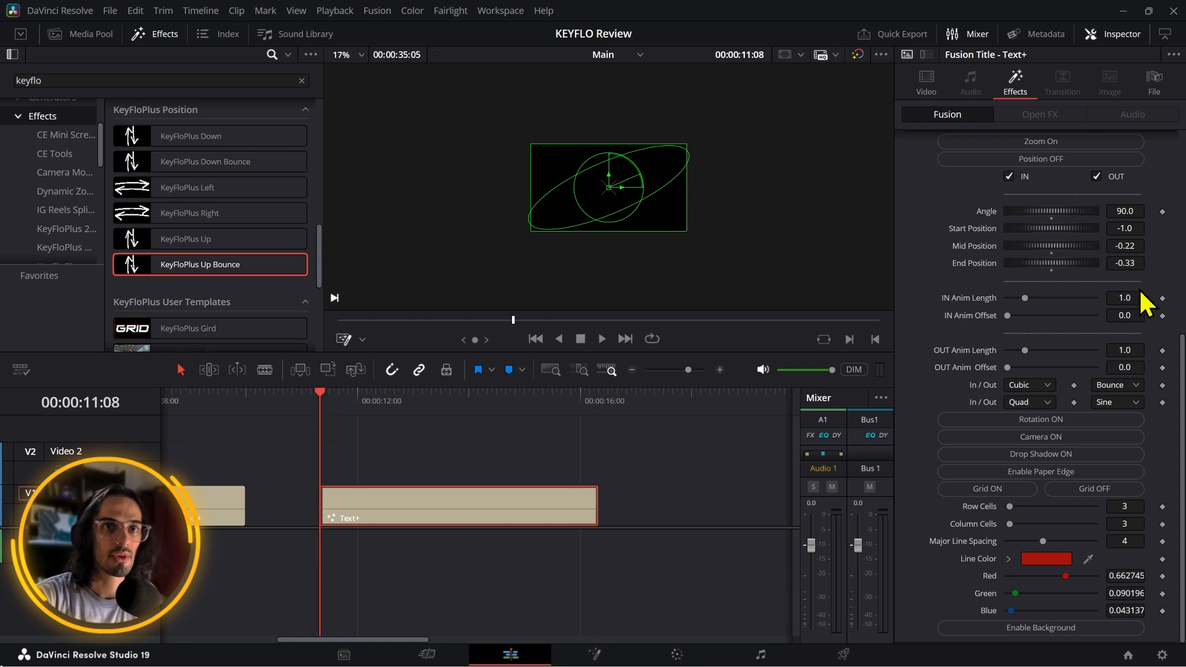
{"action": "key", "text": "Right"}
{"action": "left_click_drag", "start_coordinate": [1131, 231], "coordinate": [1148, 231]}
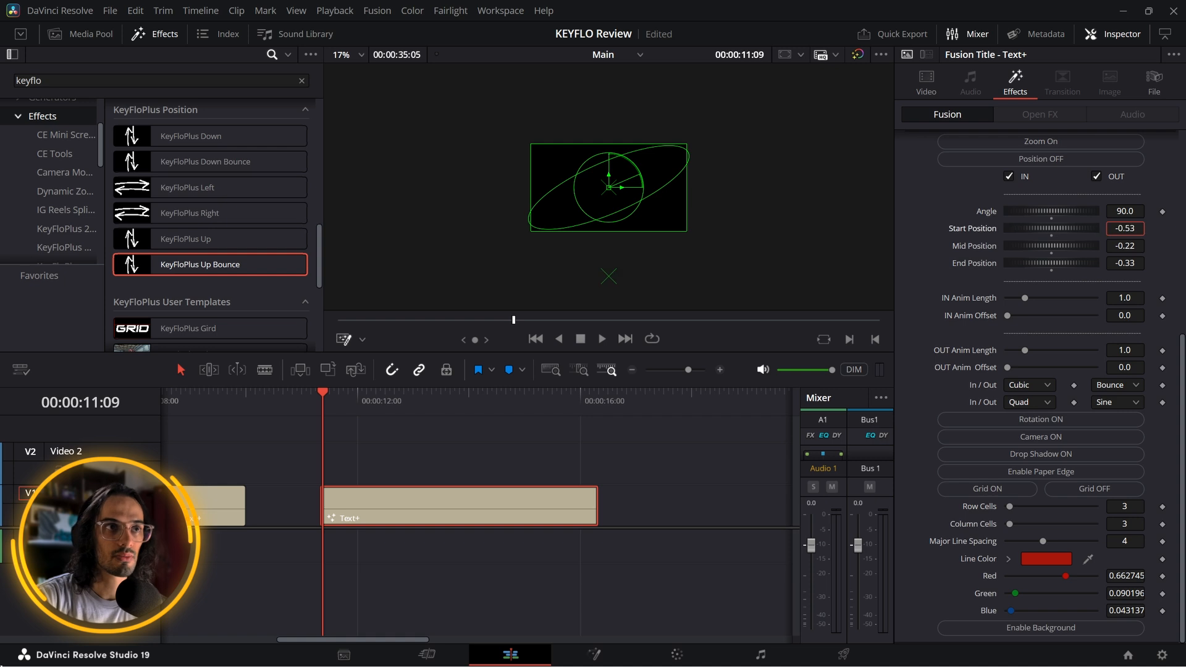
Step: Set the effect's Start Position to -0.52 with the playhead at 00:00:11:08 and play the title's entrance
{"action": "key", "text": "space"}
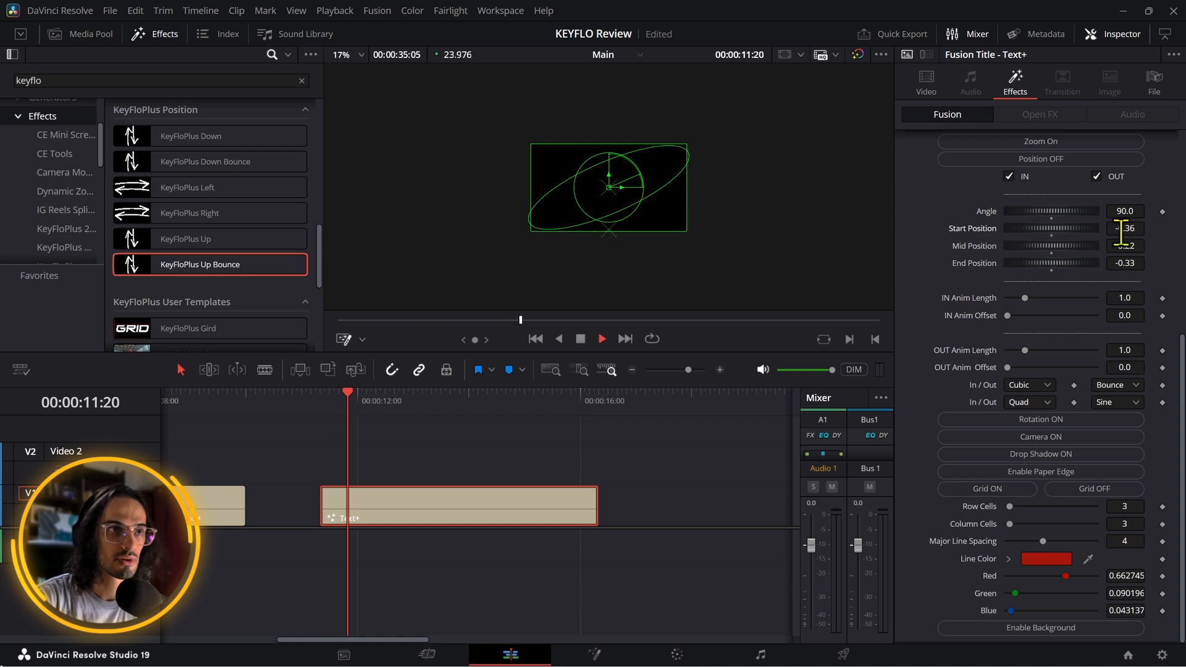
{"action": "key", "text": "space"}
{"action": "key", "text": "Up"}
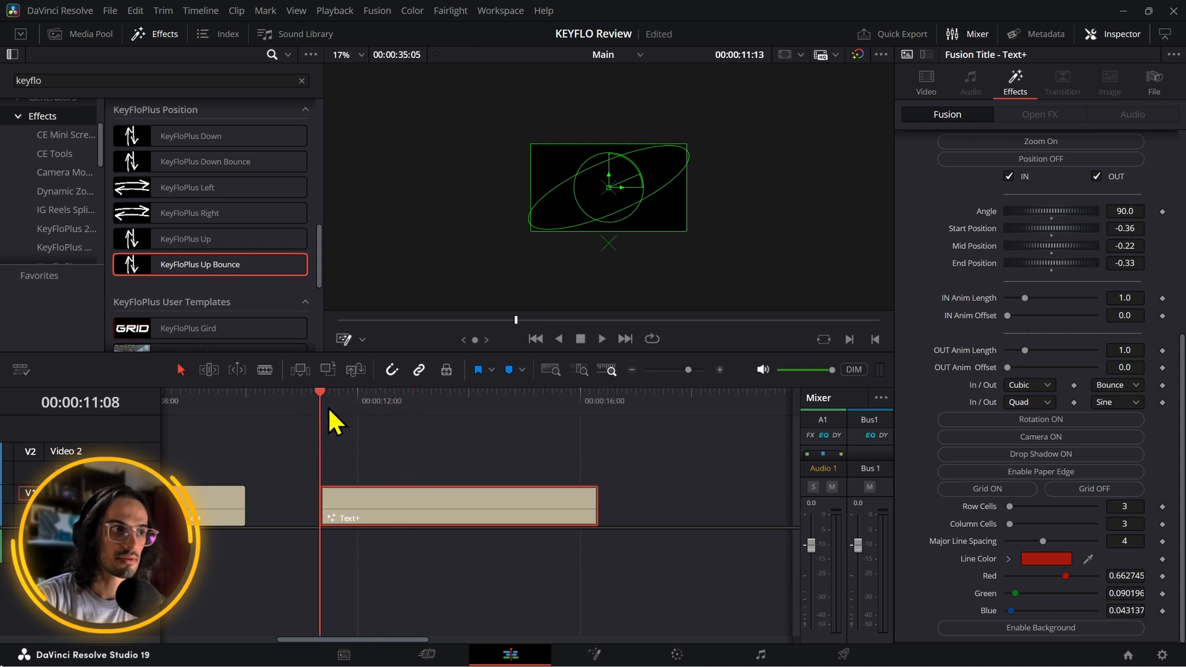
{"action": "left_click_drag", "start_coordinate": [1110, 232], "coordinate": [1110, 232]}
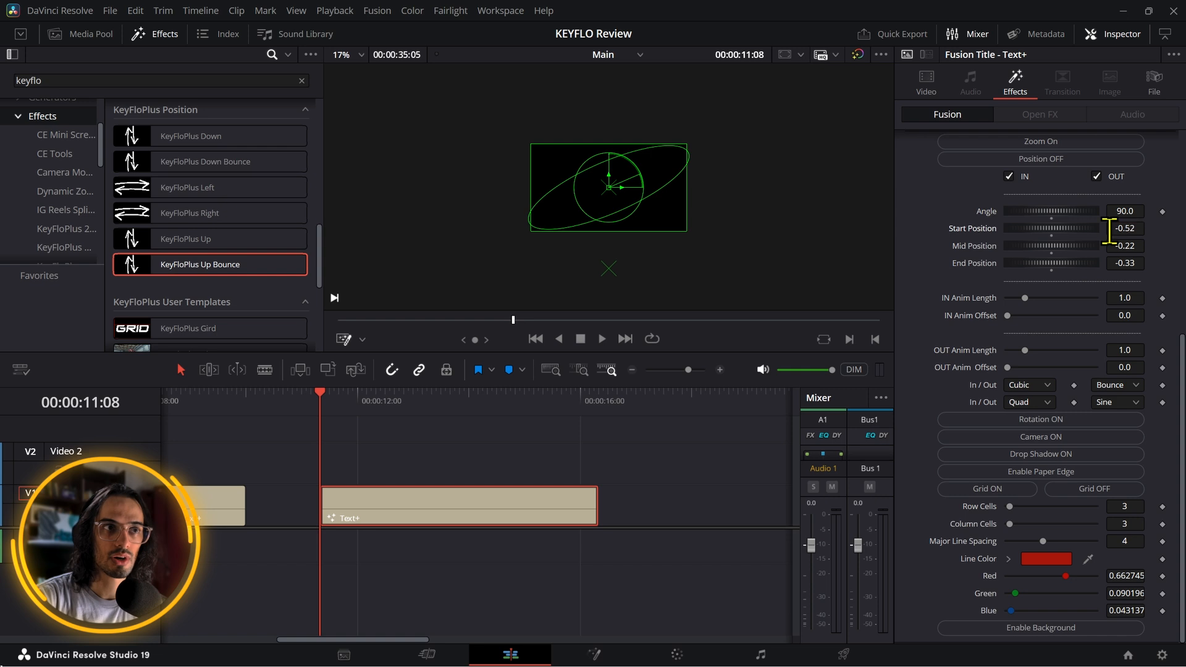
{"action": "key", "text": "space"}
{"action": "key", "text": "space"}
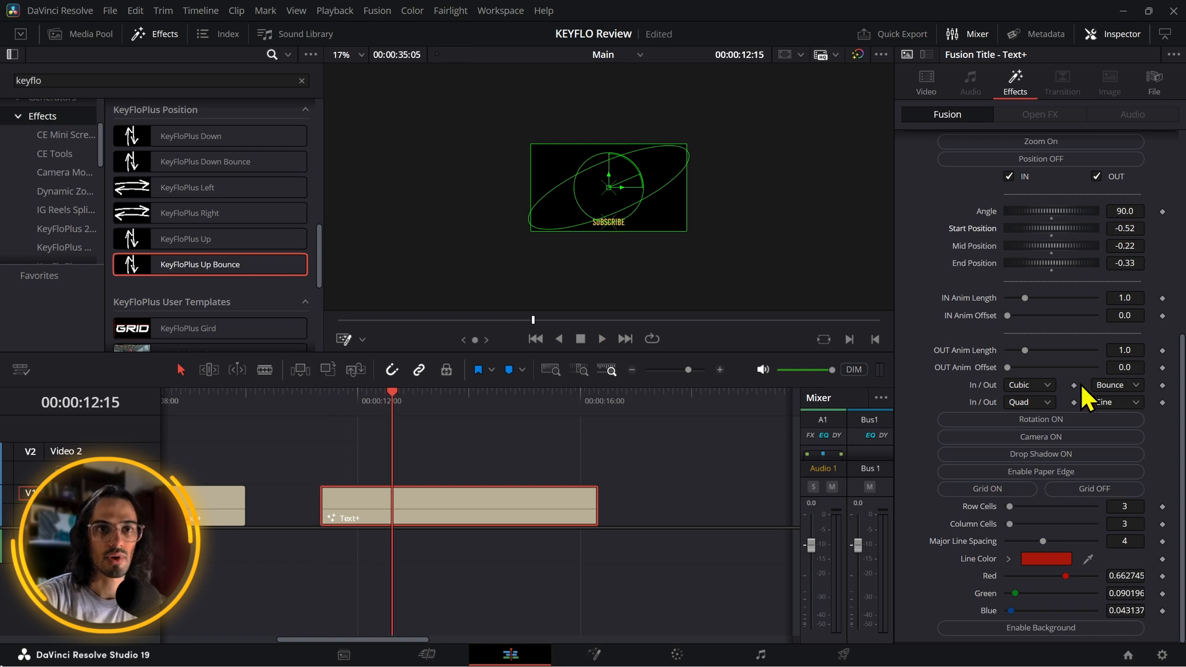
Step: Change the first easing option of the upper In / Out row to Quart and play the title animation
{"action": "left_click", "coordinate": [1010, 391]}
{"action": "left_click", "coordinate": [1036, 457]}
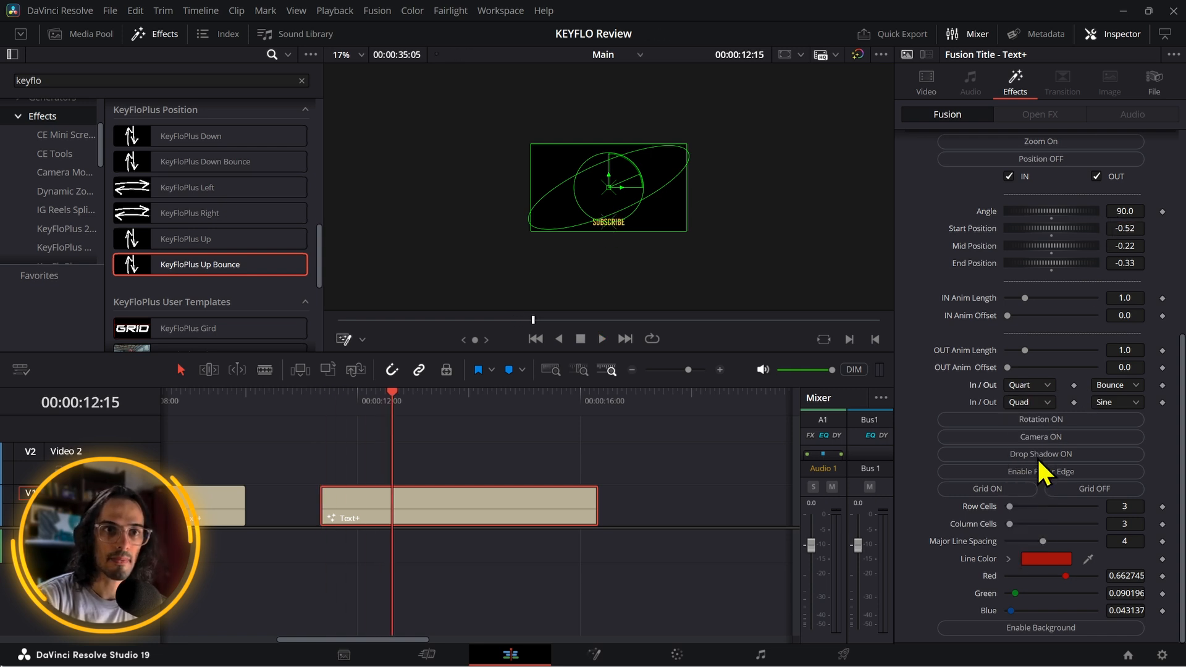
{"action": "key", "text": "space"}
{"action": "key", "text": "space"}
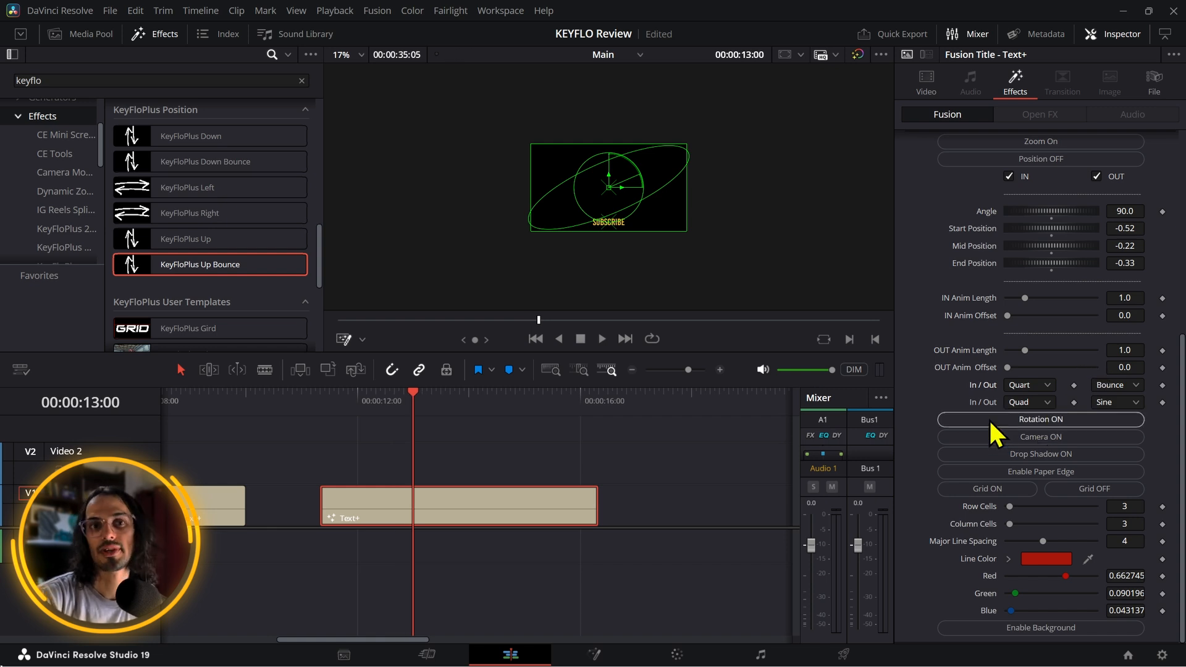
Step: Set the position animation's IN Anim Length to 0.5 and play the title's entrance from near the clip's start
{"action": "left_click_drag", "start_coordinate": [340, 400], "coordinate": [360, 400]}
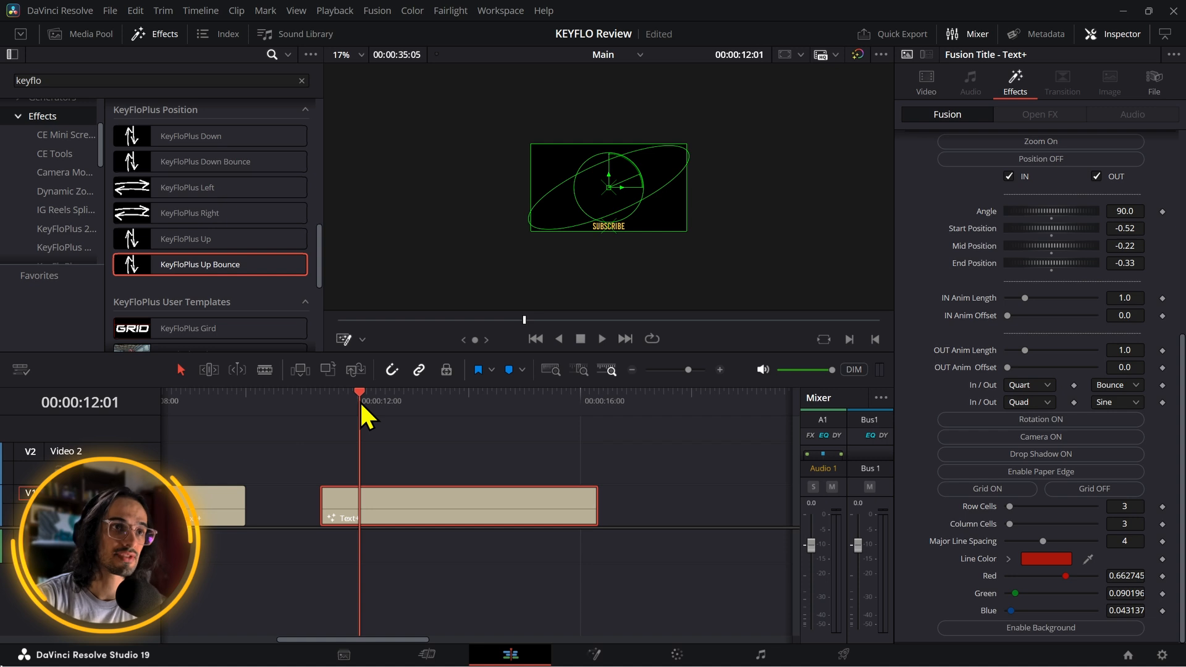
{"action": "left_click", "coordinate": [1137, 298]}
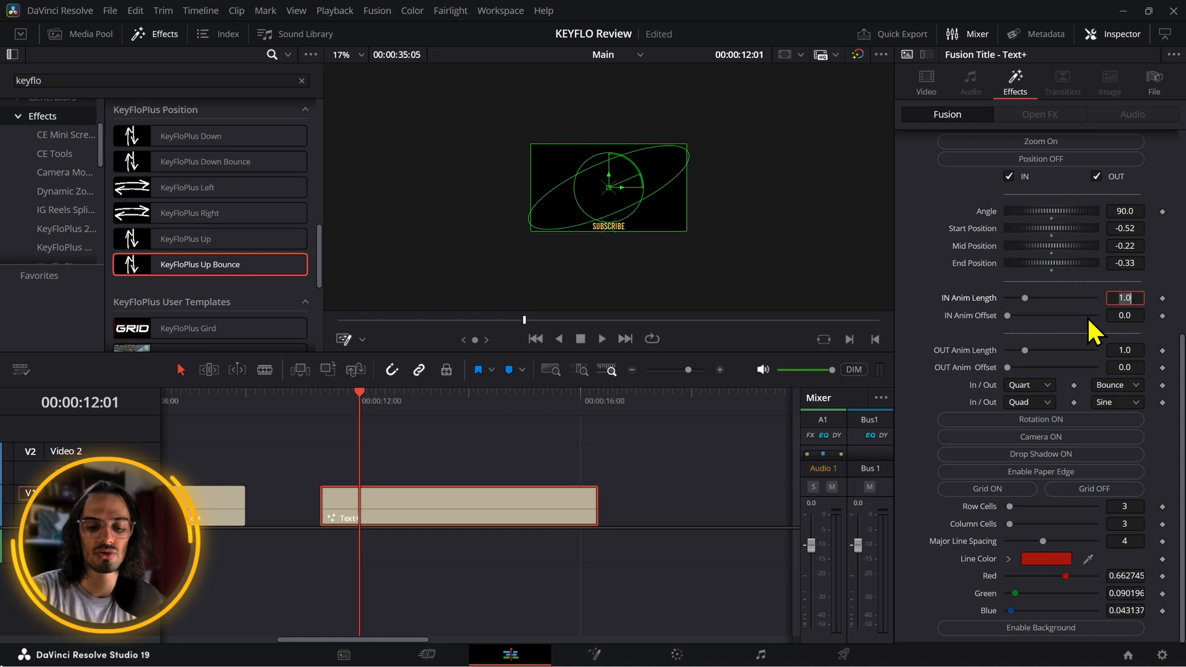
{"action": "key", "text": "Return"}
{"action": "left_click_drag", "start_coordinate": [340, 406], "coordinate": [328, 404]}
{"action": "key", "text": "space"}
{"action": "key", "text": "space"}
{"action": "key", "text": "space"}
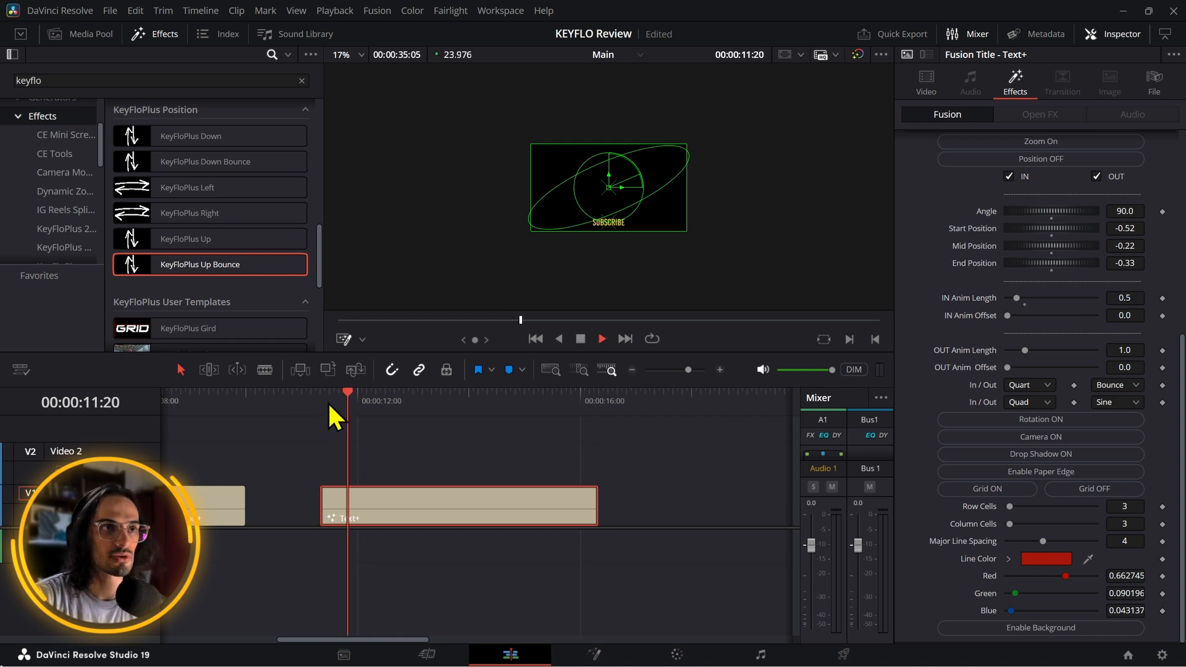
{"action": "key", "text": "space"}
Step: Set the position animation's OUT Anim Length to 0.5 and play the title's exit from 00:00:15:04
{"action": "scroll", "coordinate": [610, 275], "scroll_direction": "up", "scroll_amount": 3}
{"action": "left_click", "coordinate": [1127, 350]}
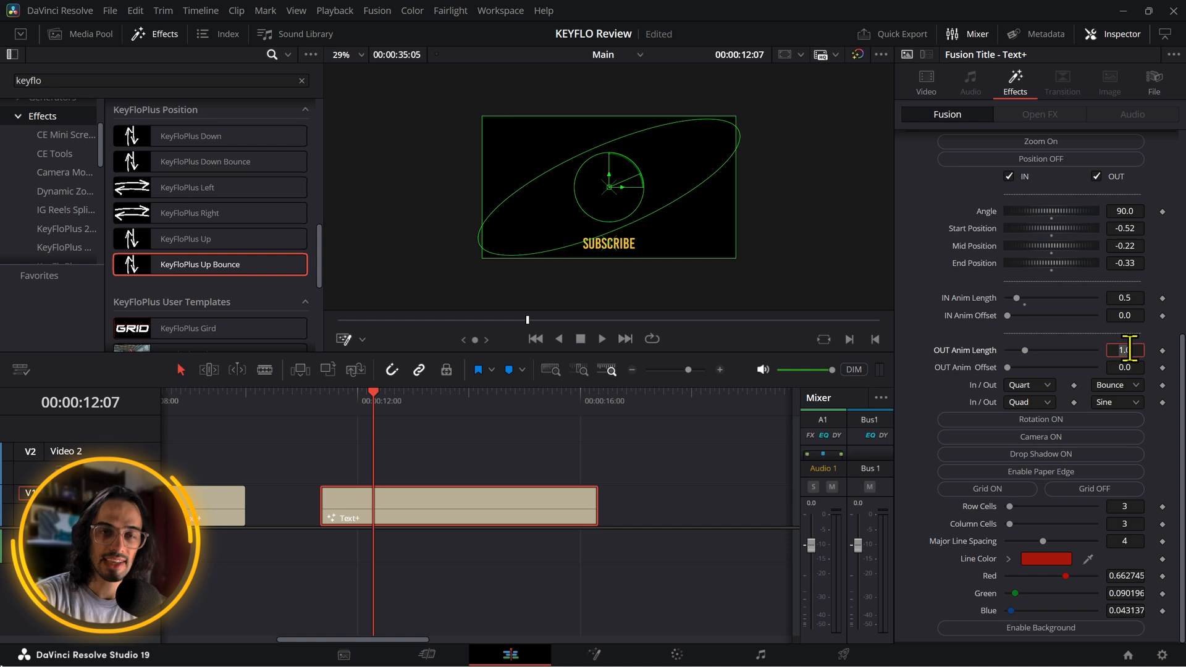
{"action": "type", "text": ".5"}
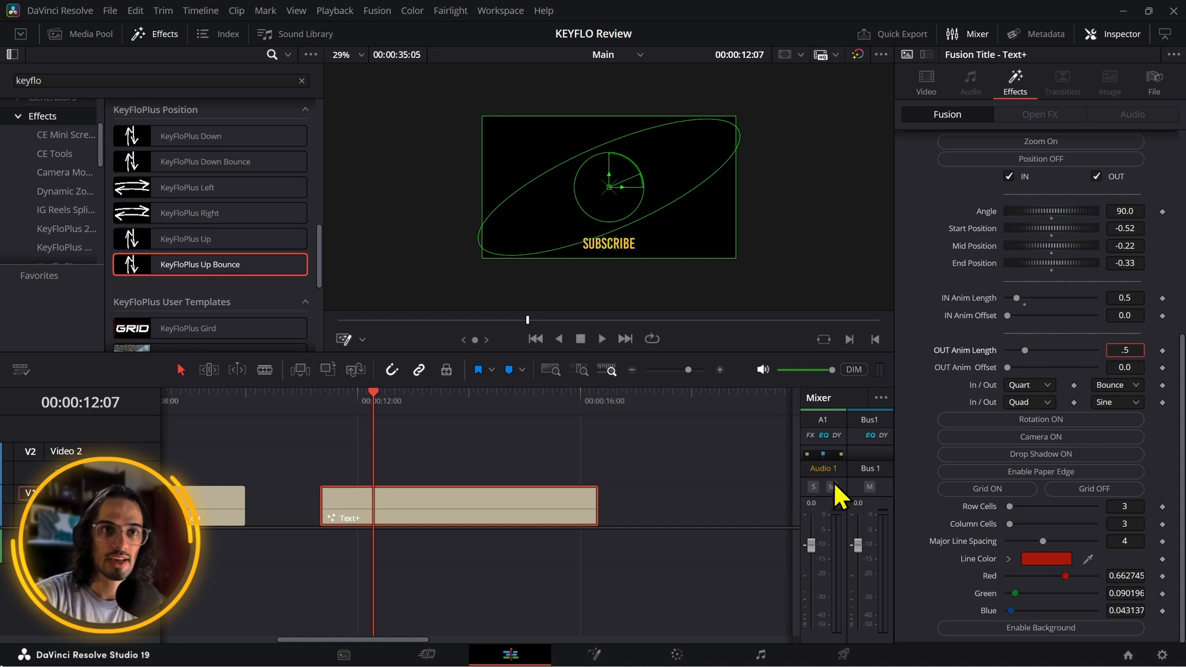
{"action": "left_click", "coordinate": [697, 482]}
{"action": "left_click", "coordinate": [533, 394]}
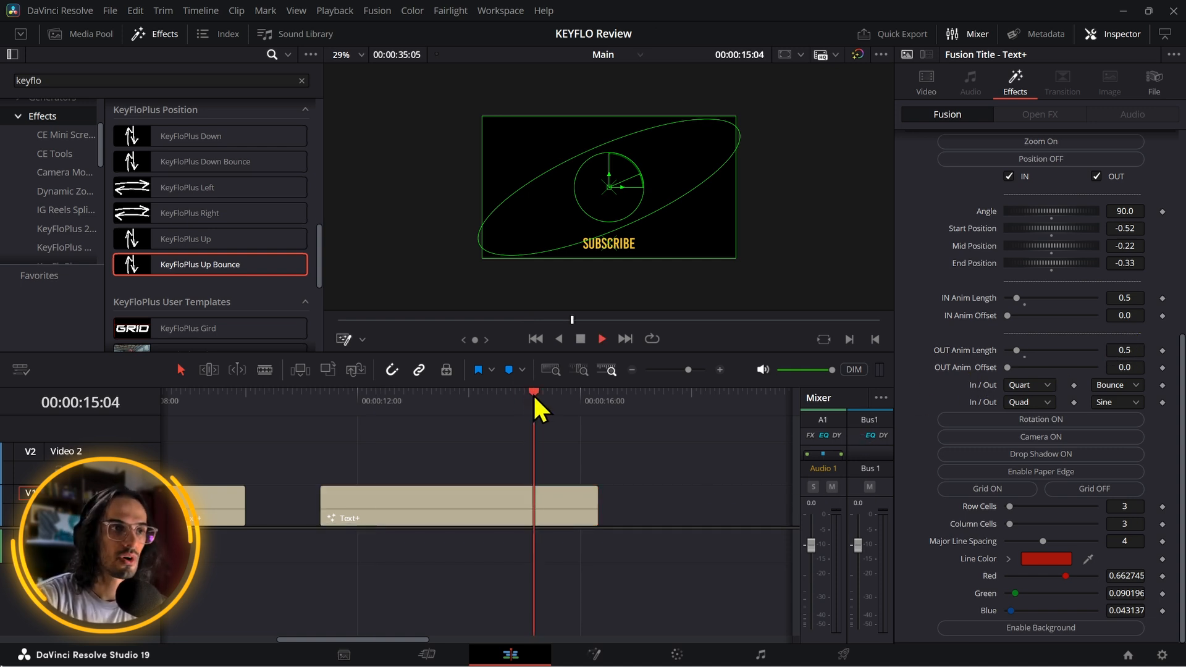
{"action": "key", "text": "space"}
{"action": "left_click", "coordinate": [532, 394]}
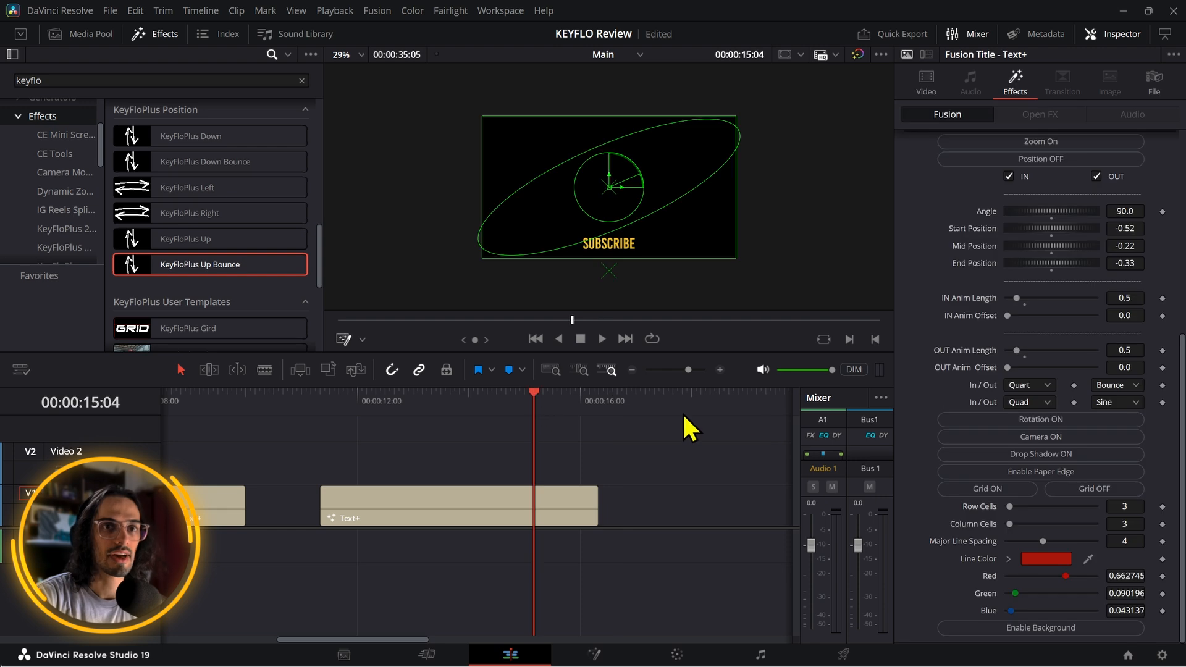
Step: Try Expo as the first easing option of the lower In / Out row
{"action": "left_click", "coordinate": [1020, 405]}
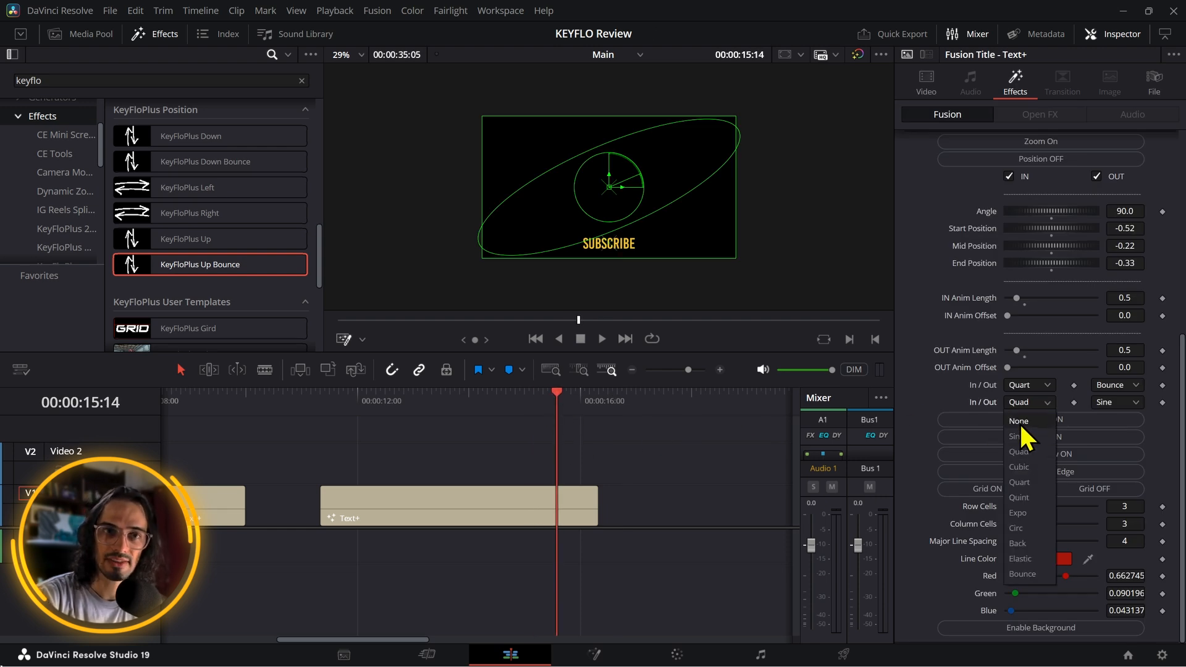
{"action": "left_click", "coordinate": [1018, 512]}
{"action": "left_click", "coordinate": [1029, 403]}
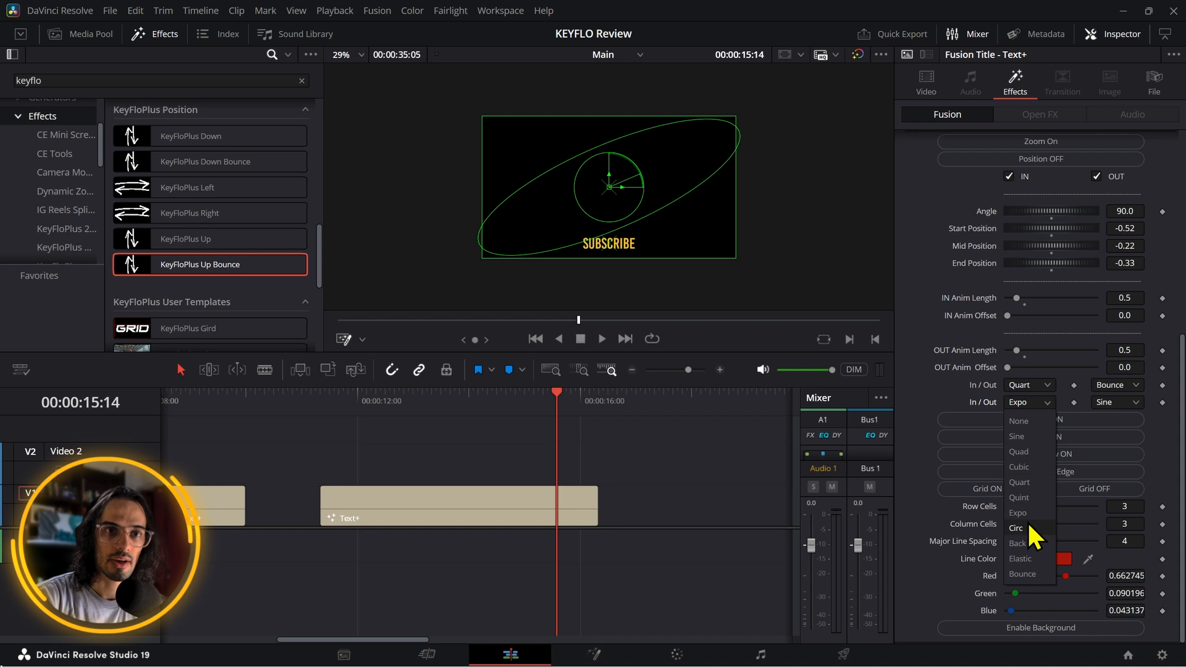
{"action": "left_click", "coordinate": [1031, 513]}
{"action": "left_click", "coordinate": [1028, 402]}
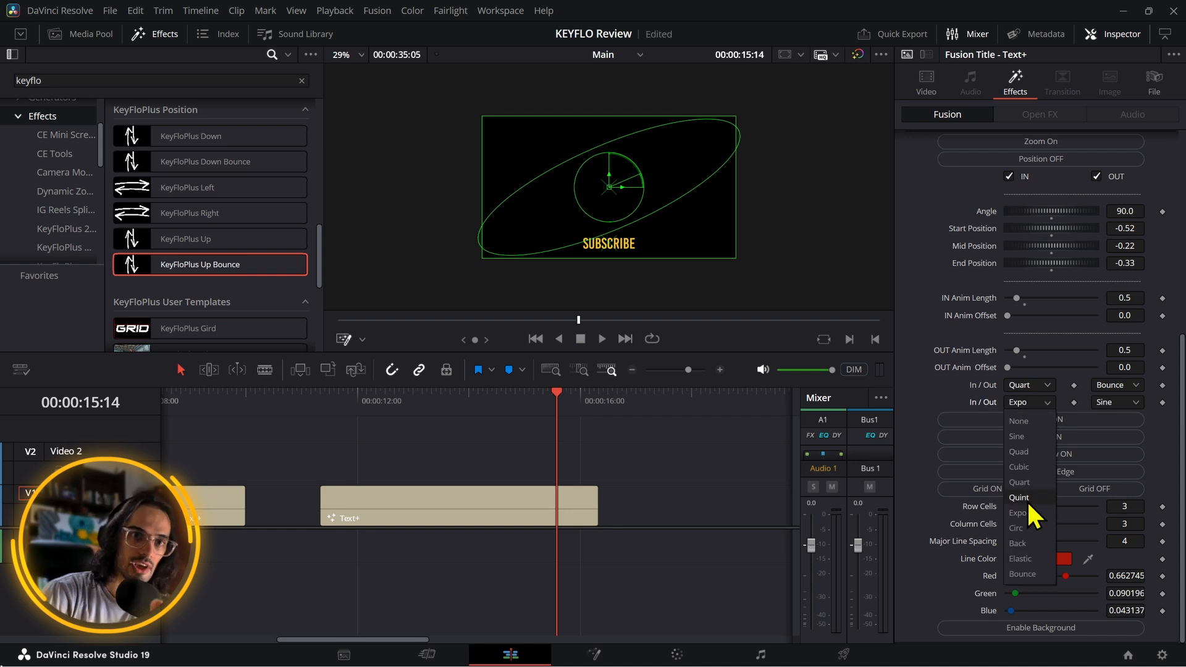
{"action": "left_click", "coordinate": [1018, 516]}
Step: Set the first easing option of the lower In / Out row to Bounce
{"action": "left_click", "coordinate": [1029, 403]}
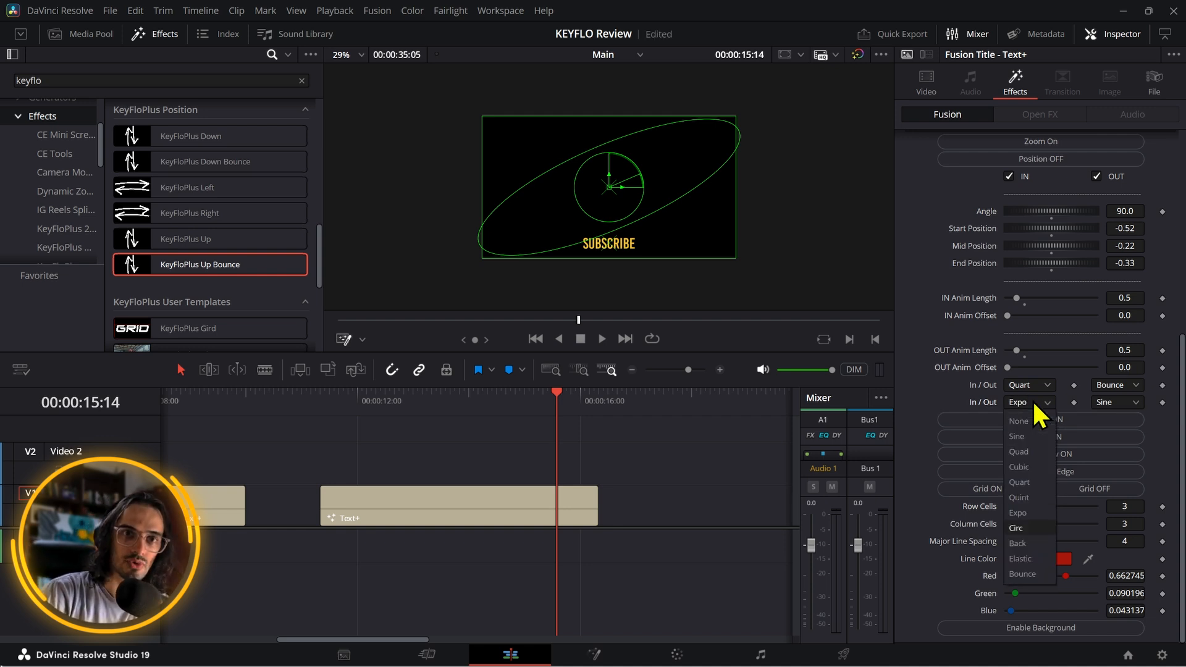
{"action": "left_click", "coordinate": [1020, 558]}
{"action": "left_click", "coordinate": [1032, 399]}
{"action": "key", "text": "Down"}
{"action": "key", "text": "Return"}
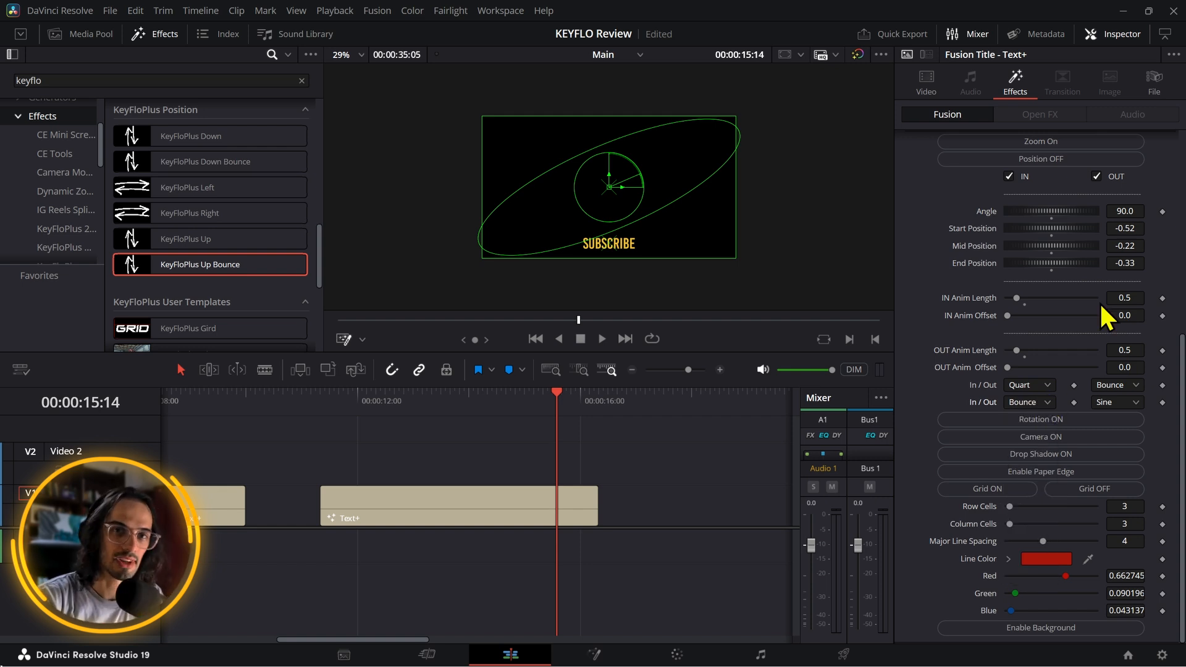
Step: Set the second easing option of the lower In / Out row to Cubic and play the title's exit
{"action": "left_click", "coordinate": [1113, 404]}
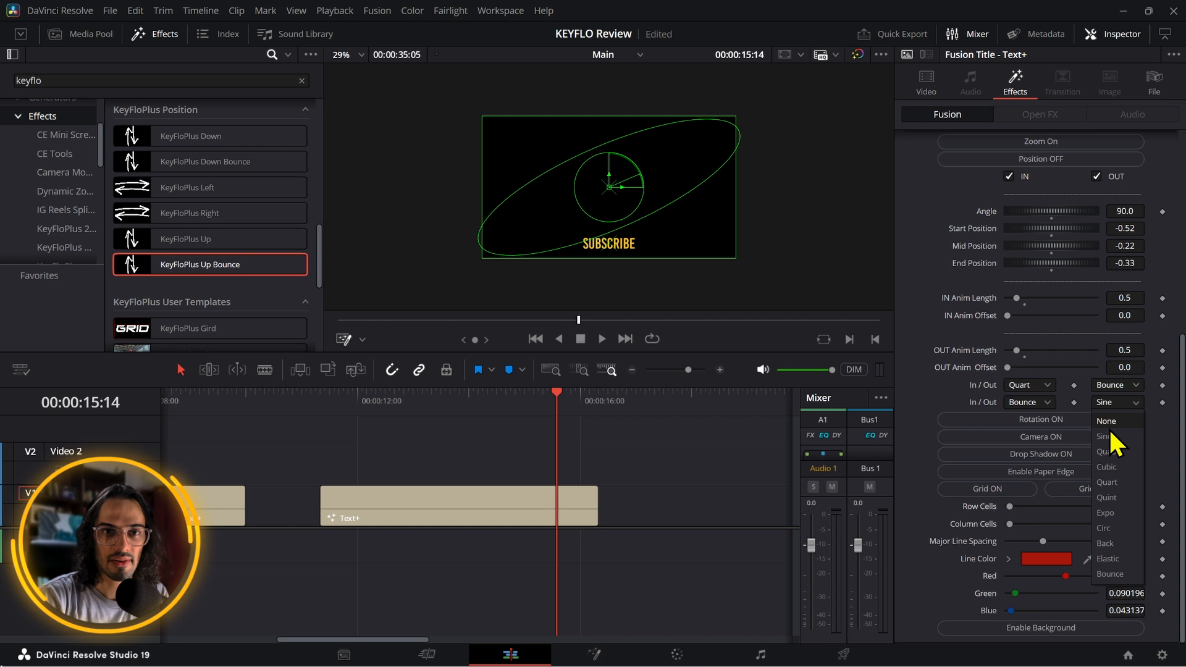
{"action": "left_click", "coordinate": [1114, 466]}
{"action": "key", "text": "space"}
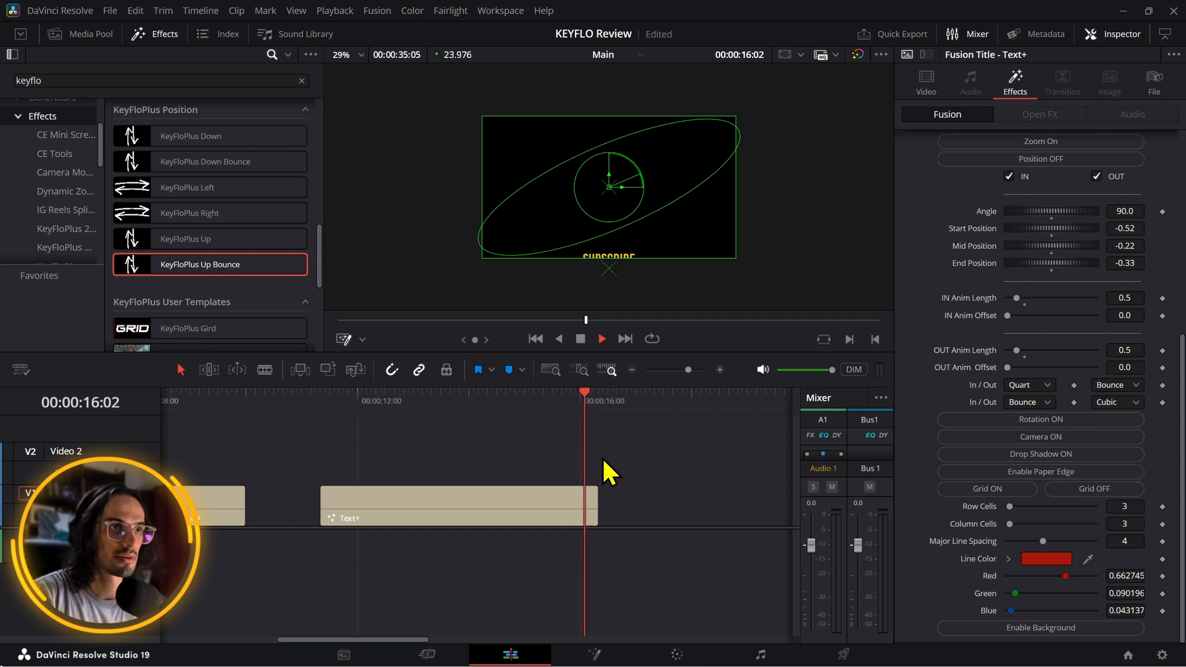
{"action": "key", "text": "space"}
{"action": "left_click", "coordinate": [559, 404]}
{"action": "key", "text": "space"}
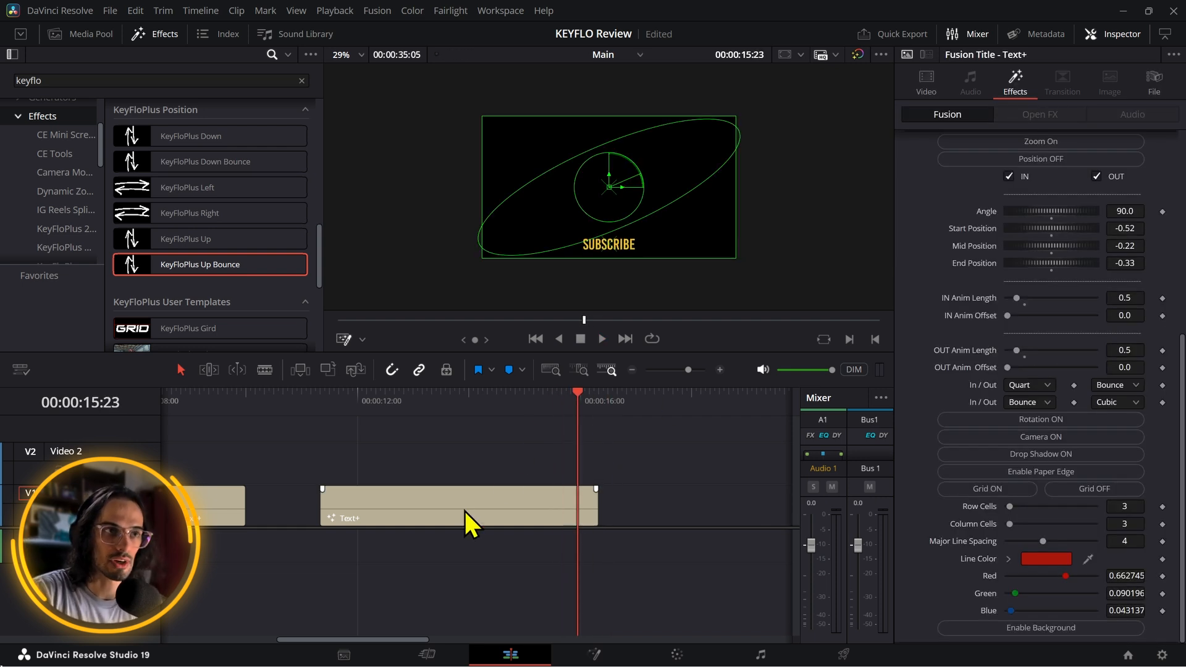
Step: Select the title clip, place the playhead at 00:00:12:23 and turn on the effect's Rotation
{"action": "left_click", "coordinate": [465, 510]}
{"action": "left_click", "coordinate": [411, 403]}
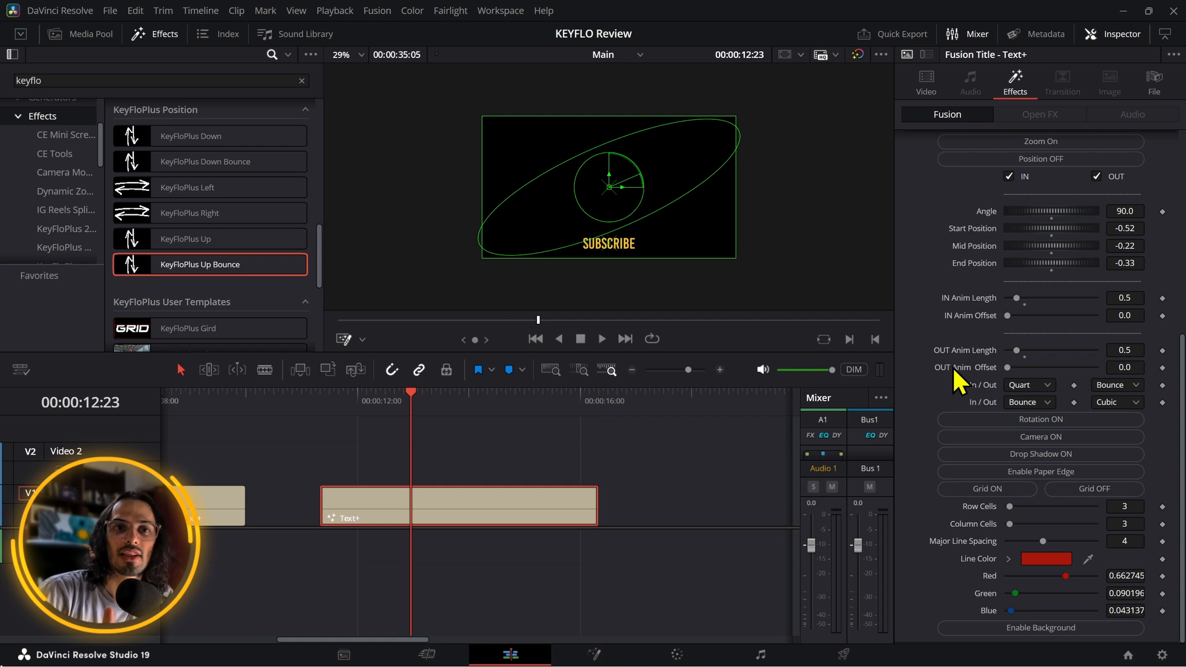
{"action": "left_click", "coordinate": [967, 424]}
{"action": "scroll", "coordinate": [985, 383], "scroll_direction": "down", "scroll_amount": 3}
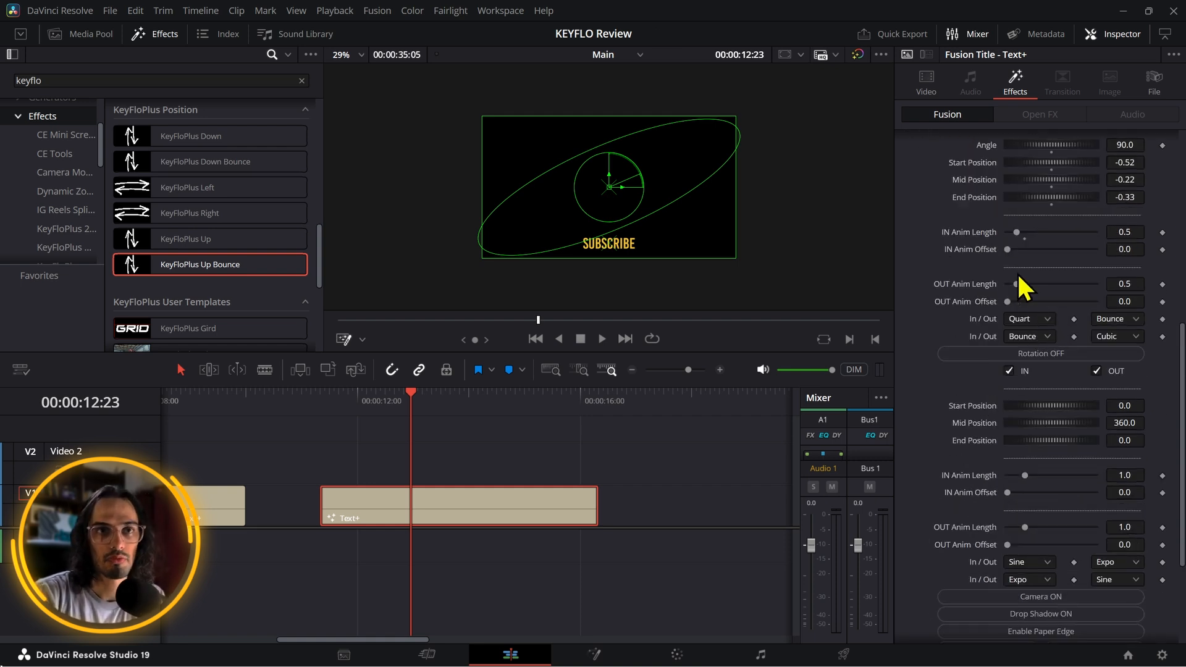
Step: Set the rotation's IN and OUT Anim Length to 0.5, IN Anim Offset to 0.036 and OUT Anim Offset to 0.046
{"action": "scroll", "coordinate": [1049, 370], "scroll_direction": "down", "scroll_amount": 2}
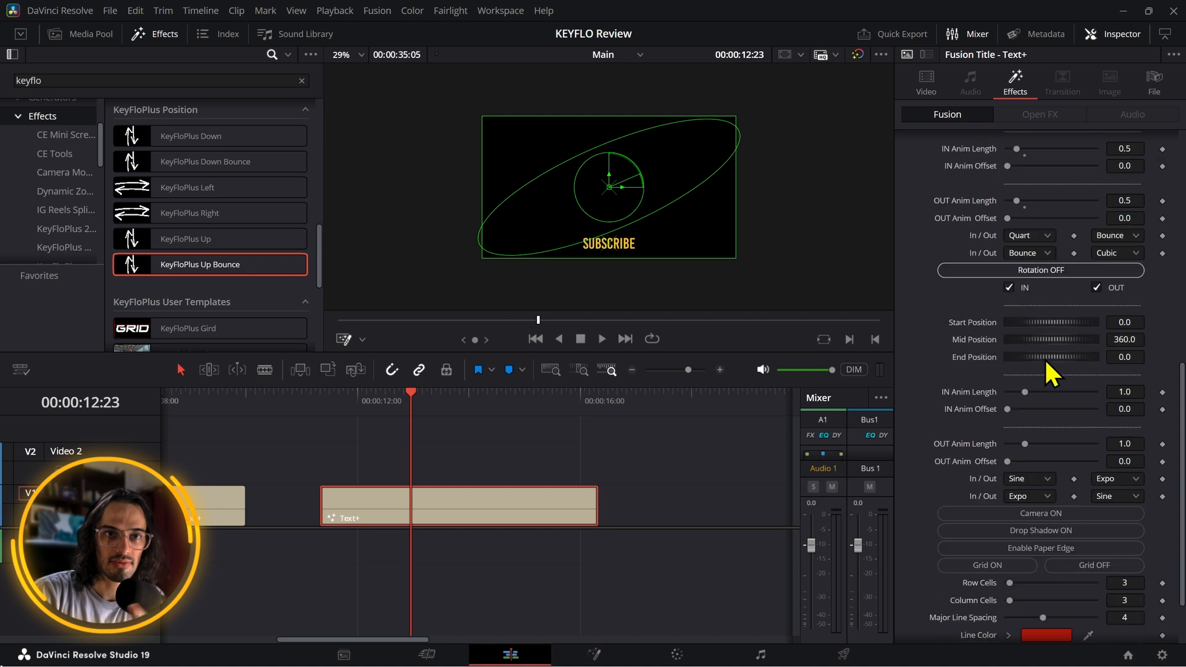
{"action": "scroll", "coordinate": [1044, 358], "scroll_direction": "down", "scroll_amount": 2}
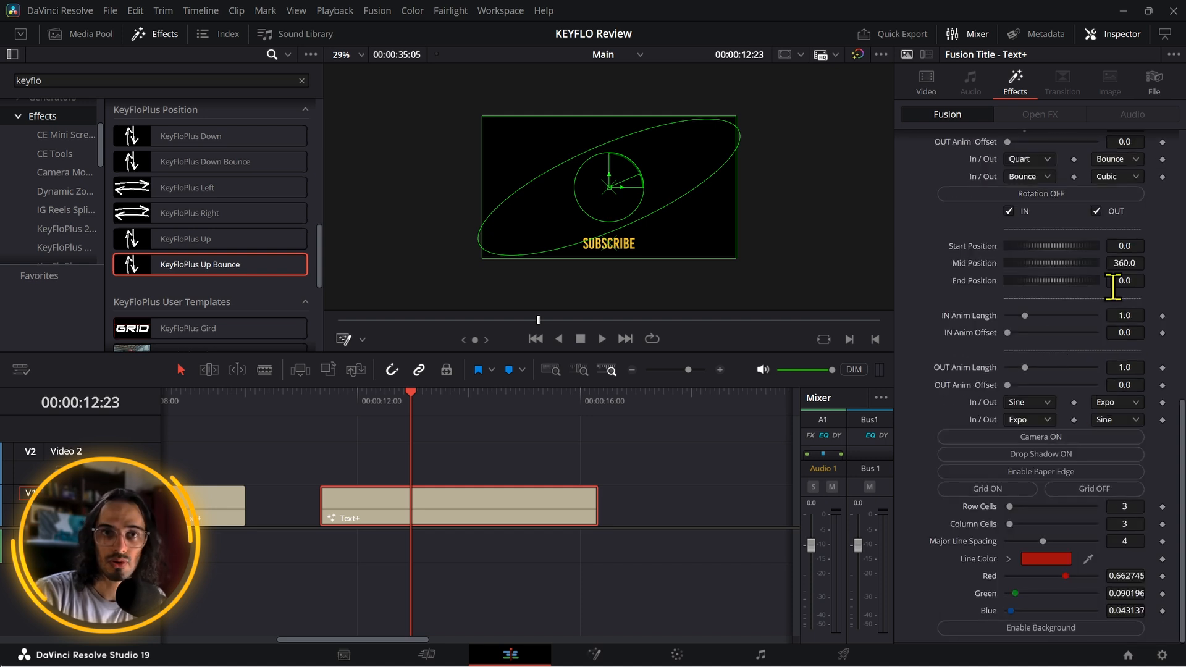
{"action": "type", "text": "0.5"}
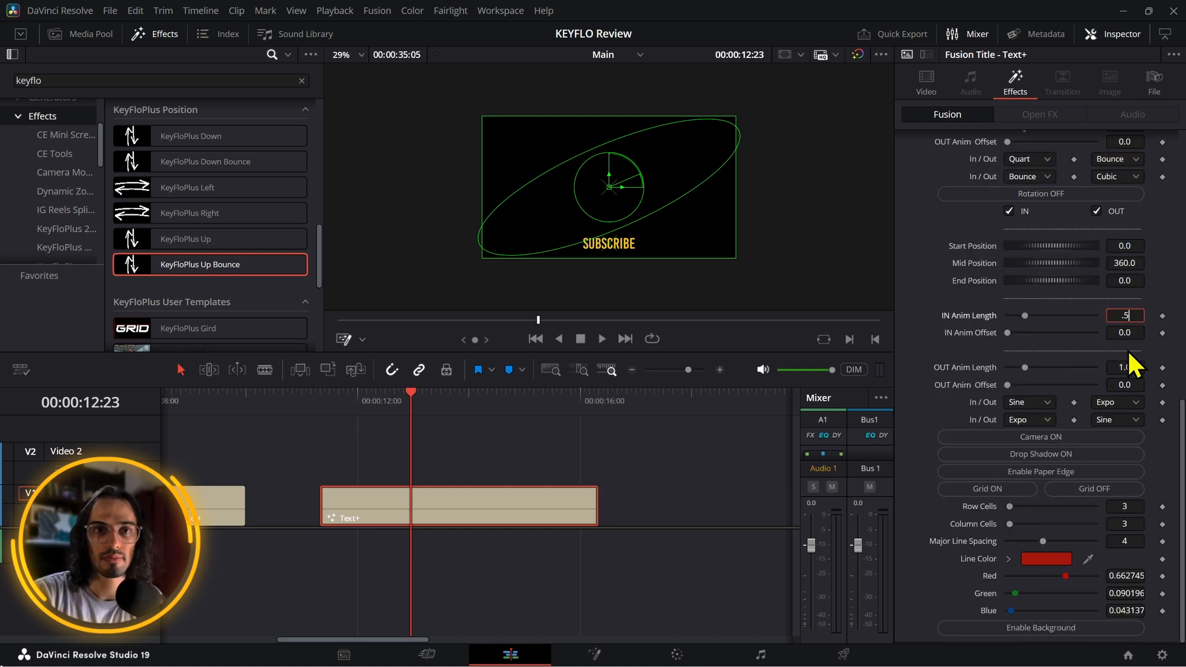
{"action": "key", "text": "Return"}
{"action": "left_click", "coordinate": [1124, 367]}
{"action": "type", "text": "0.5"}
{"action": "key", "text": "Return"}
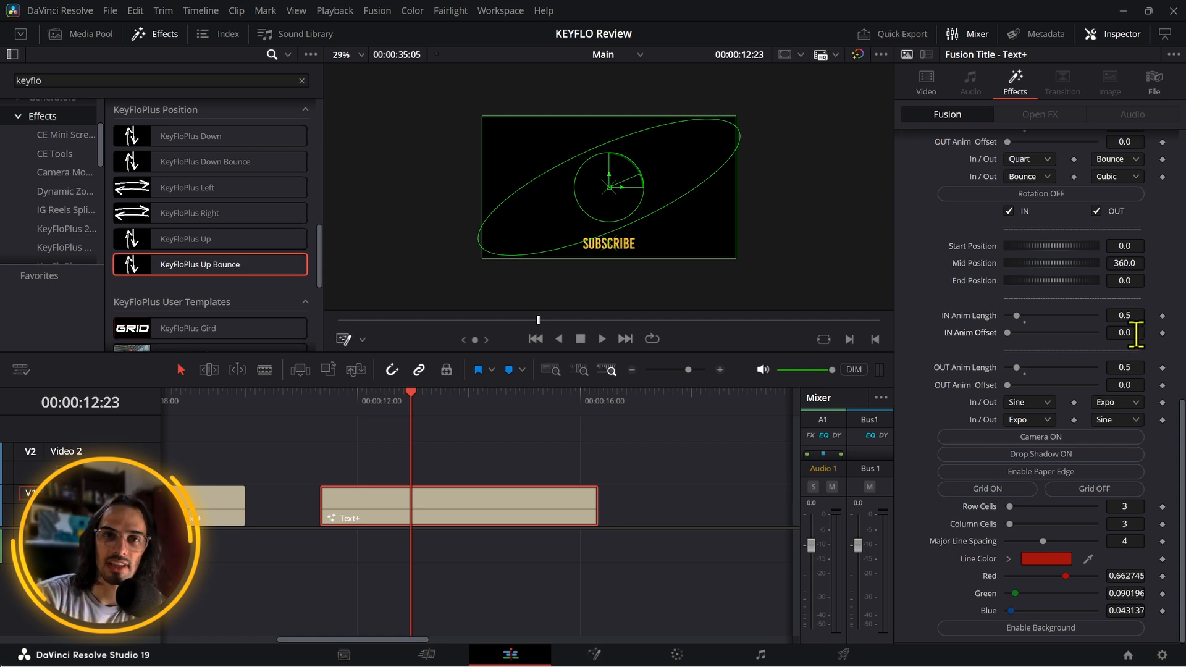
{"action": "left_click_drag", "start_coordinate": [1135, 334], "coordinate": [1138, 334]}
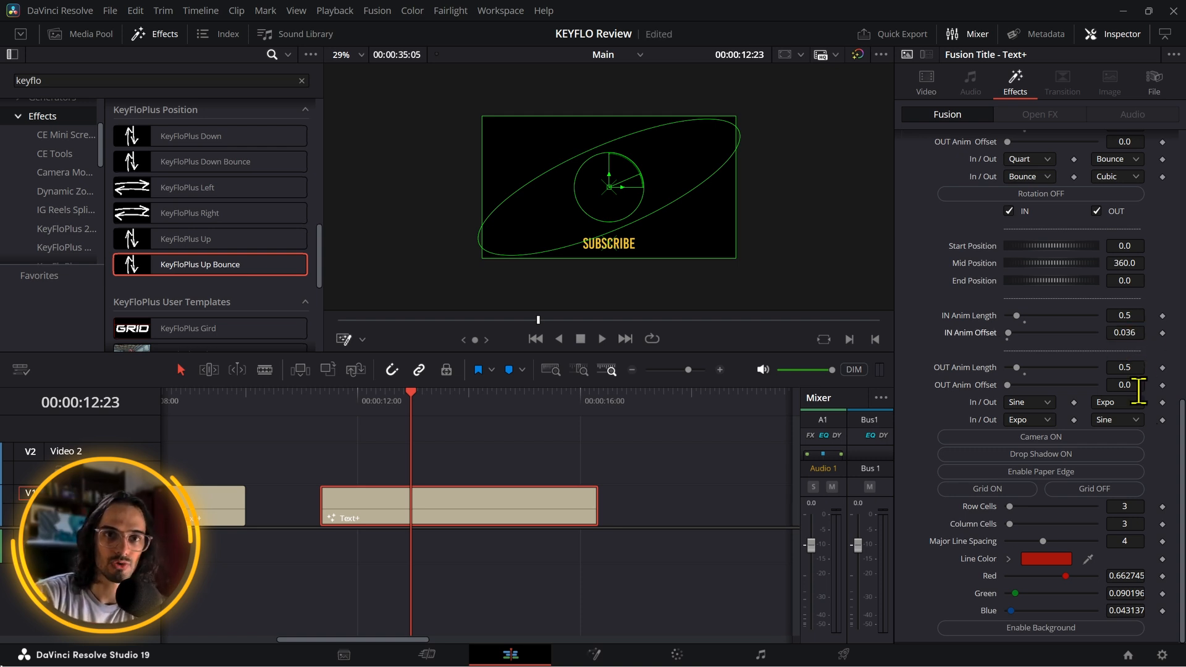
{"action": "left_click_drag", "start_coordinate": [1131, 385], "coordinate": [1140, 385]}
Step: Set the rotation's Mid Position to 0, Start Position to -10.63 and End Position to 11.9
{"action": "left_click", "coordinate": [1137, 265]}
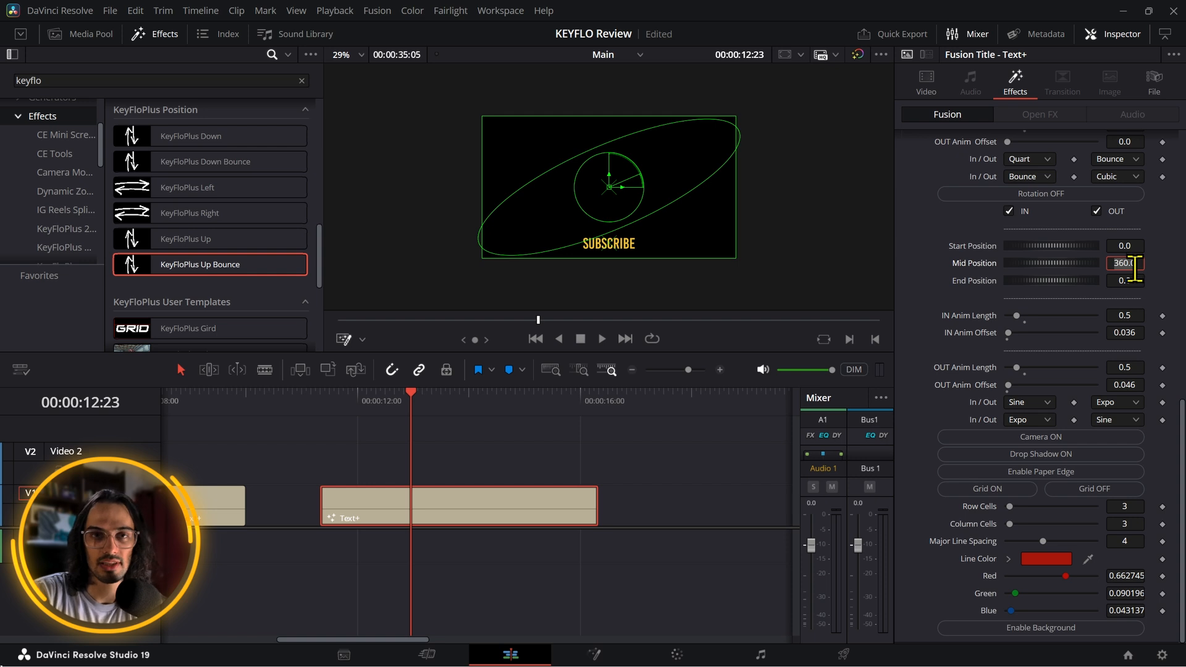
{"action": "type", "text": "0"}
{"action": "key", "text": "Return"}
{"action": "left_click_drag", "start_coordinate": [1132, 246], "coordinate": [1133, 277]}
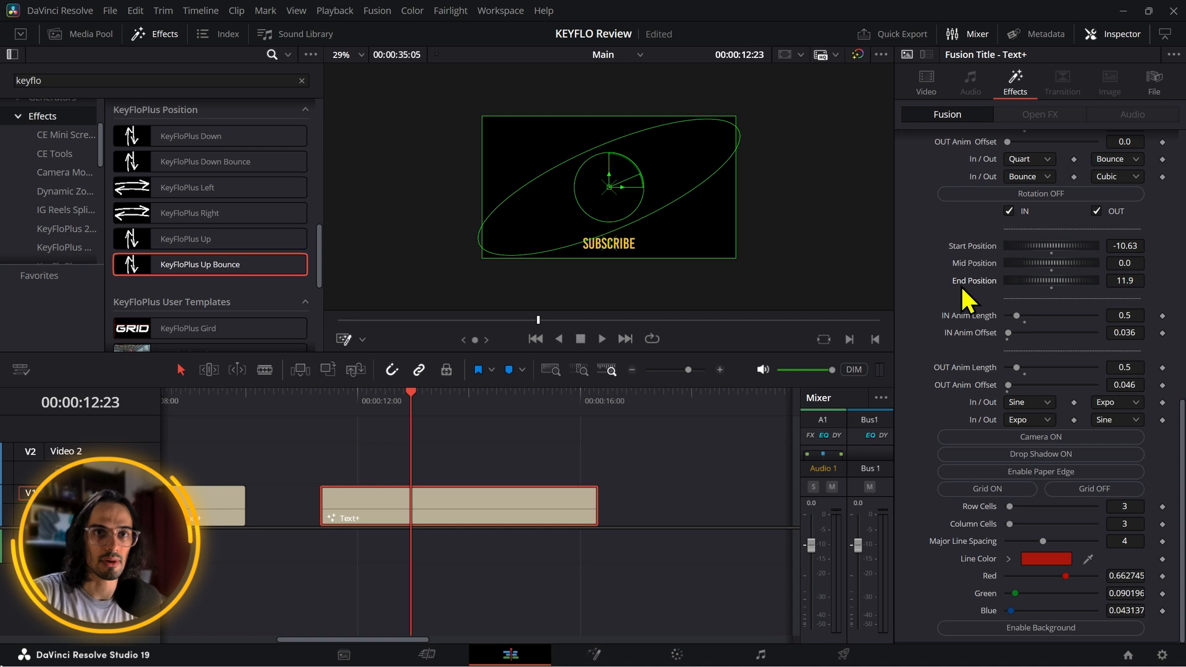
Step: Deselect the title clip and play its entrance repeatedly from the clip's start to check the rotation
{"action": "left_click", "coordinate": [324, 405]}
{"action": "left_click", "coordinate": [446, 431]}
{"action": "key", "text": "space"}
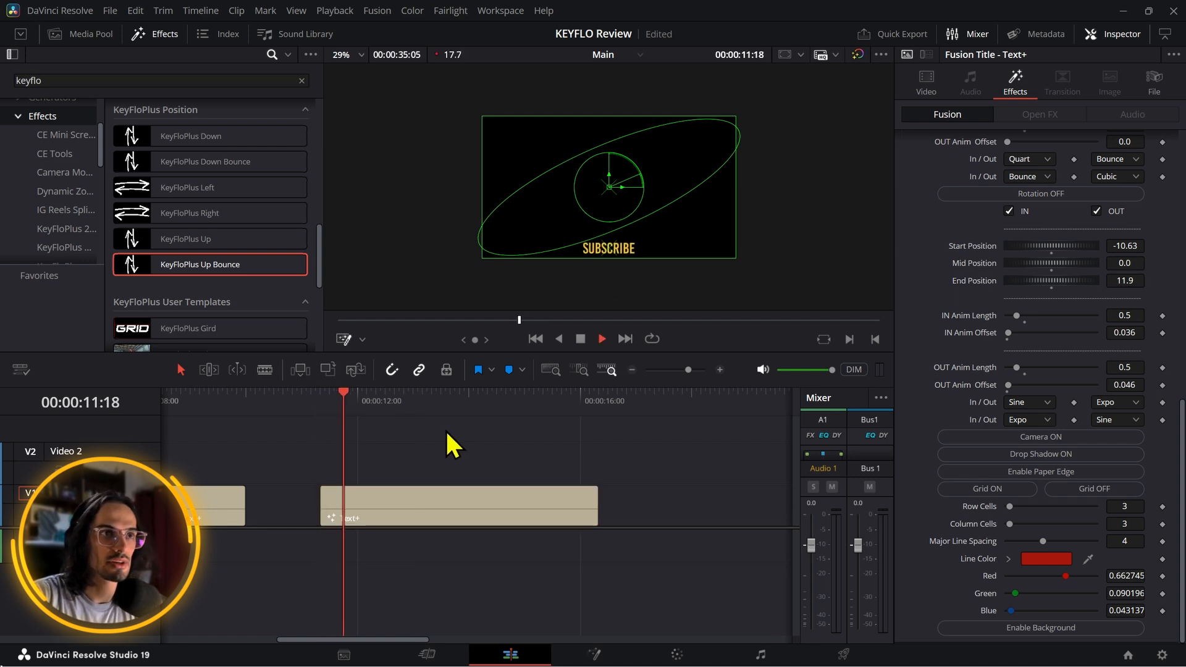
{"action": "left_click_drag", "start_coordinate": [339, 396], "coordinate": [343, 399]}
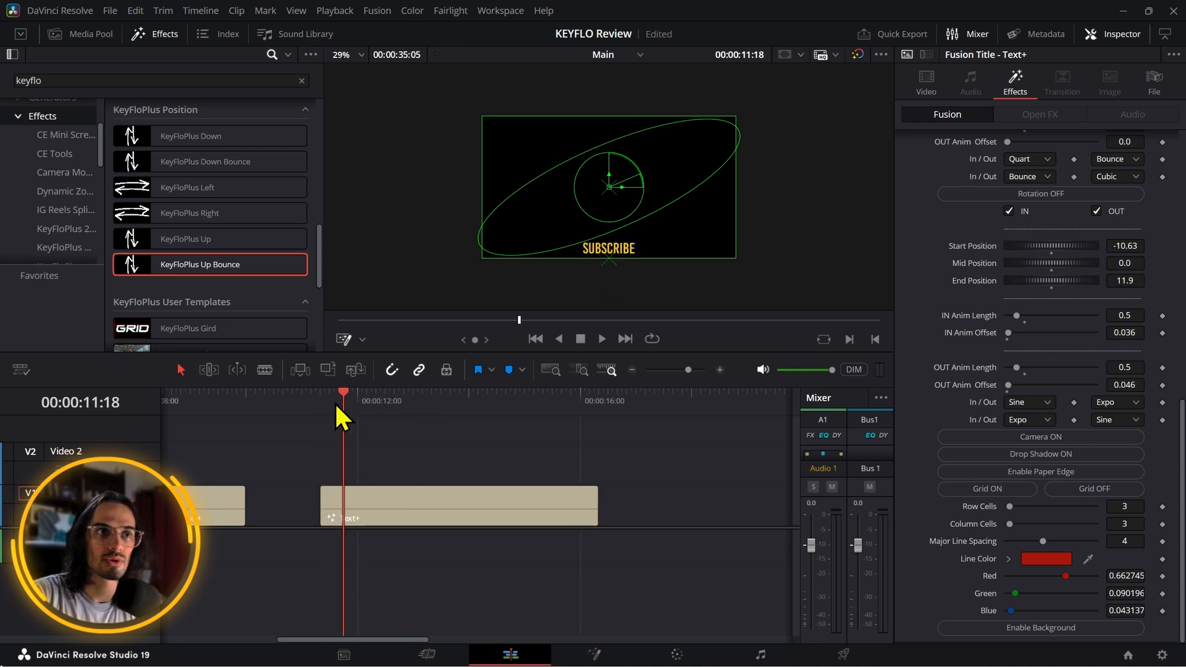
{"action": "left_click", "coordinate": [316, 403]}
{"action": "key", "text": "space"}
{"action": "left_click", "coordinate": [316, 402]}
{"action": "key", "text": "space"}
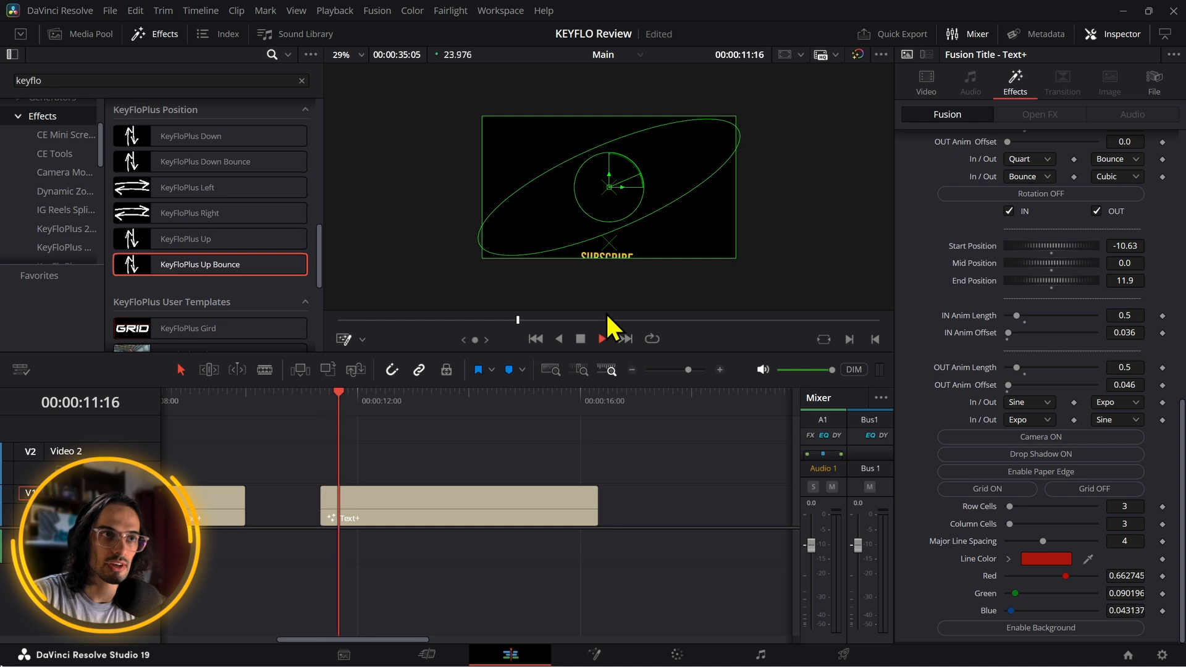
{"action": "key", "text": "space"}
Step: With the playhead at 00:00:11:16, lower the Transform Pivot Y toward the SUBSCRIBE text and set the position's Start Position to -0.67
{"action": "scroll", "coordinate": [1088, 316], "scroll_direction": "up", "scroll_amount": 9}
{"action": "scroll", "coordinate": [1115, 312], "scroll_direction": "down", "scroll_amount": 1}
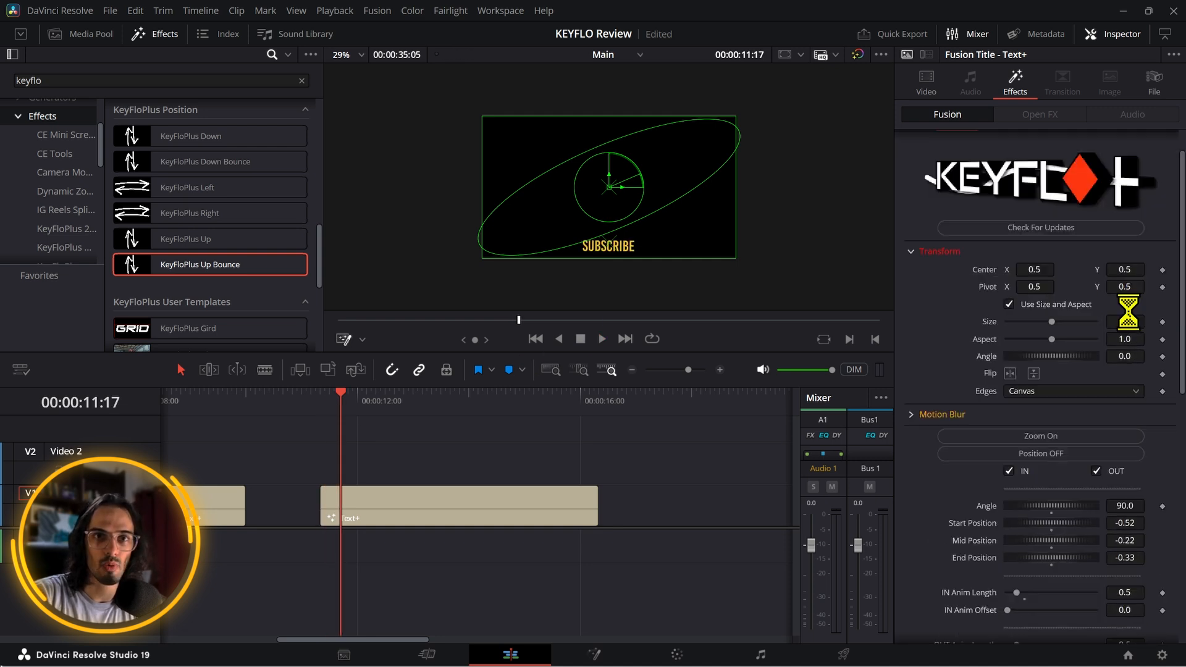
{"action": "left_click_drag", "start_coordinate": [1125, 286], "coordinate": [1047, 287]}
{"action": "mouse_move", "coordinate": [324, 403]}
{"action": "left_mouse_down"}
{"action": "mouse_move", "coordinate": [363, 405]}
{"action": "mouse_move", "coordinate": [339, 411]}
{"action": "left_mouse_up"}
{"action": "left_click_drag", "start_coordinate": [1140, 288], "coordinate": [1148, 303]}
{"action": "scroll", "coordinate": [958, 337], "scroll_direction": "down", "scroll_amount": 3}
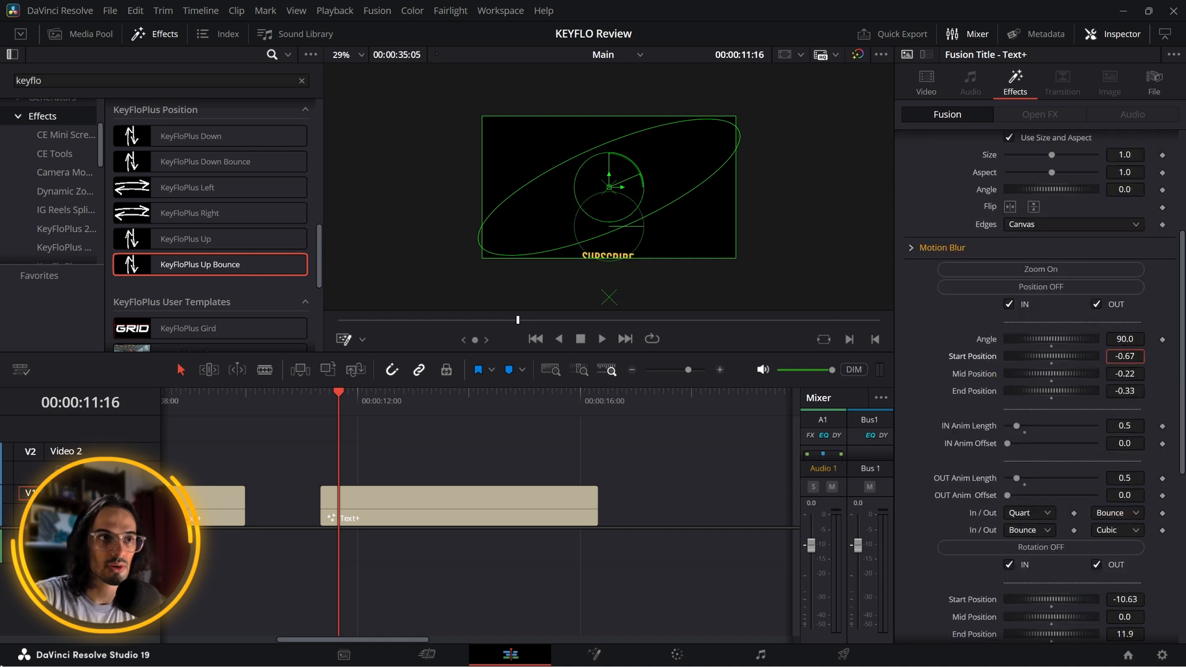
Step: With the playhead at 00:00:11:12, set the position's Start Position to -0.34 and replay the title's entrance from there
{"action": "key", "text": "space"}
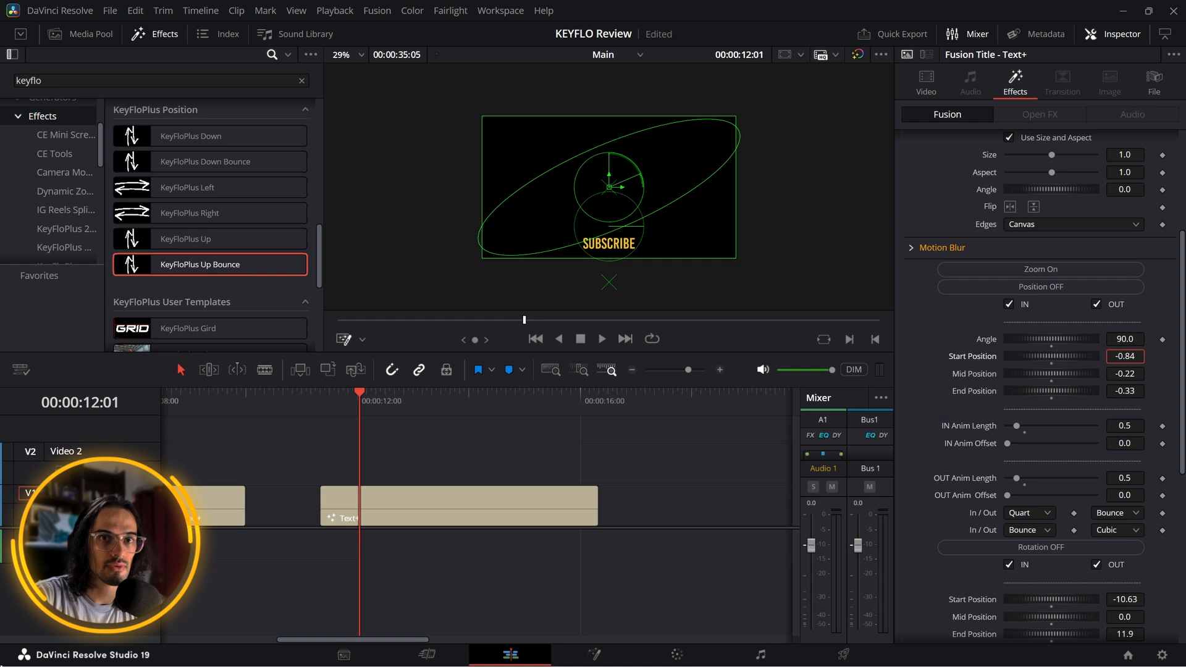
{"action": "left_click_drag", "start_coordinate": [359, 400], "coordinate": [354, 398]}
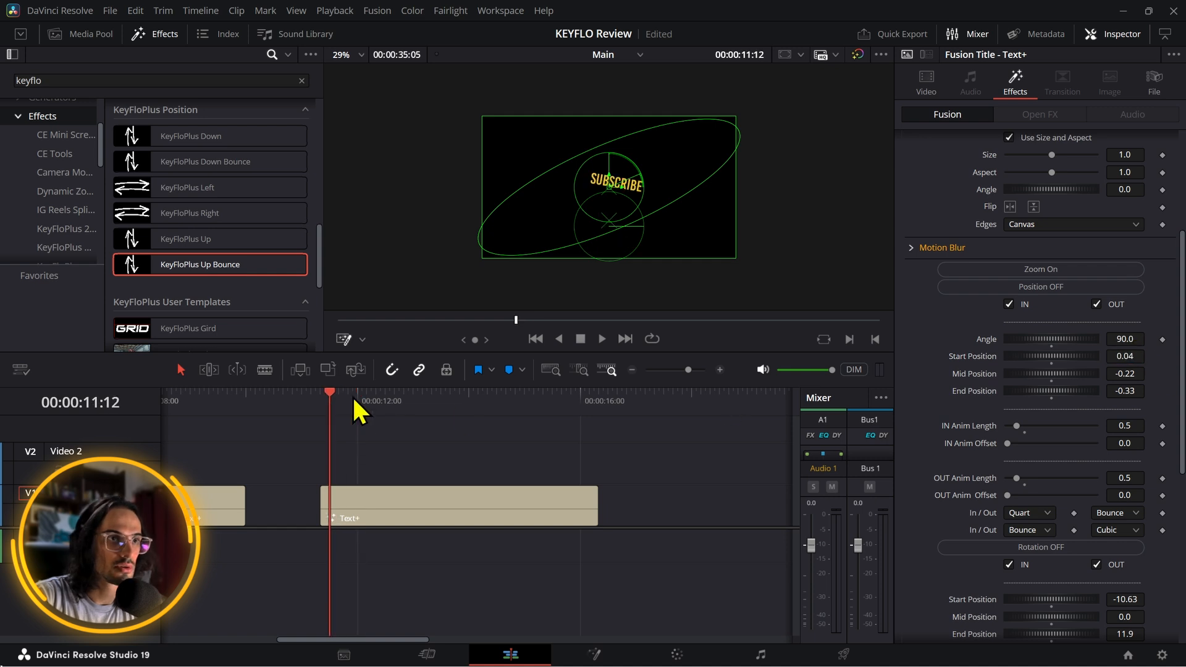
{"action": "left_click_drag", "start_coordinate": [1116, 358], "coordinate": [1079, 358]}
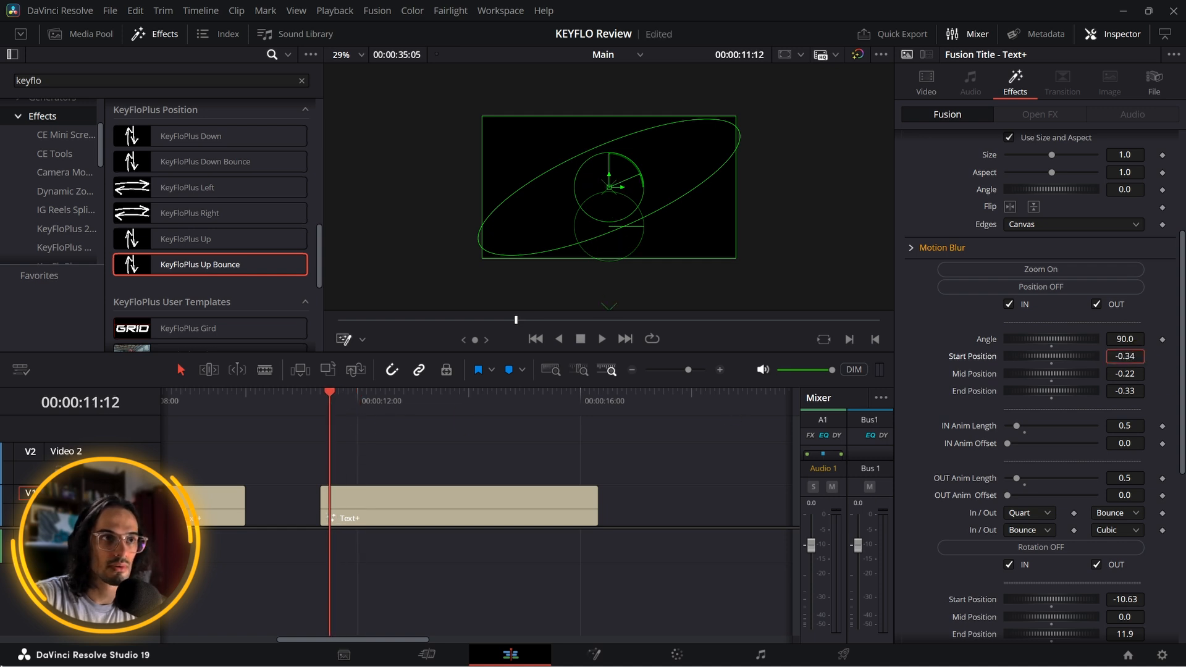
{"action": "key", "text": "space"}
{"action": "left_click", "coordinate": [328, 393]}
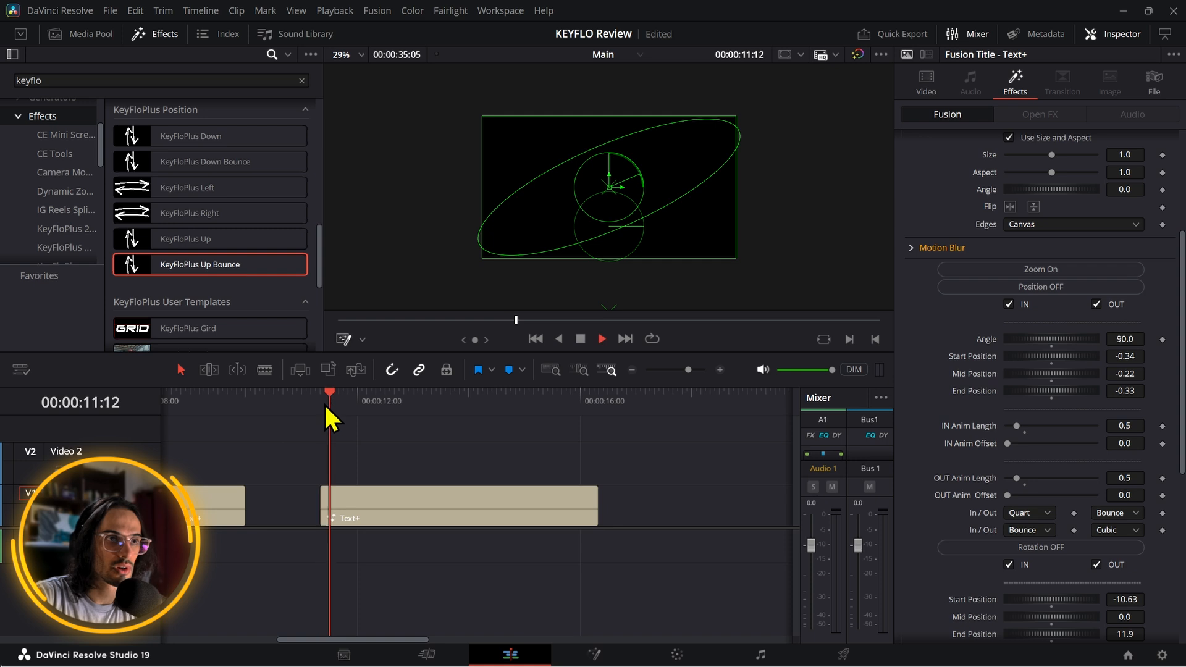
{"action": "key", "text": "space"}
Step: Set the rotation's IN Anim Length to 0.637 and OUT Anim Length to 0.704, and replay the entrance from the clip's start
{"action": "scroll", "coordinate": [1137, 321], "scroll_direction": "down", "scroll_amount": 5}
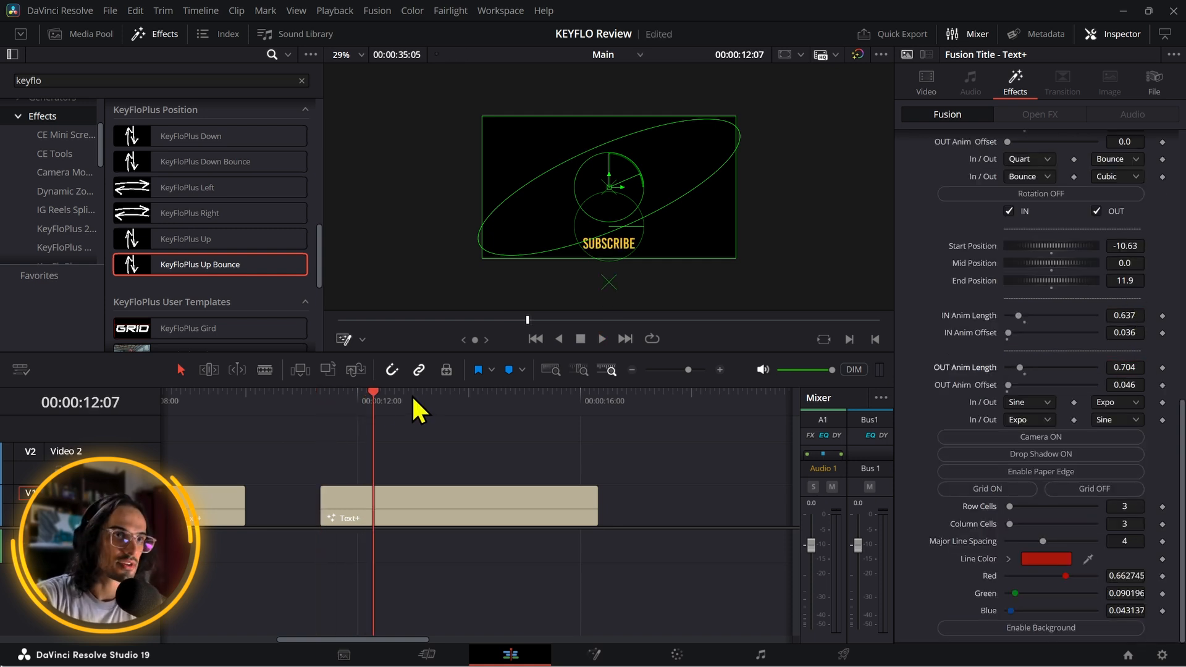
{"action": "left_click", "coordinate": [330, 406]}
{"action": "key", "text": "space"}
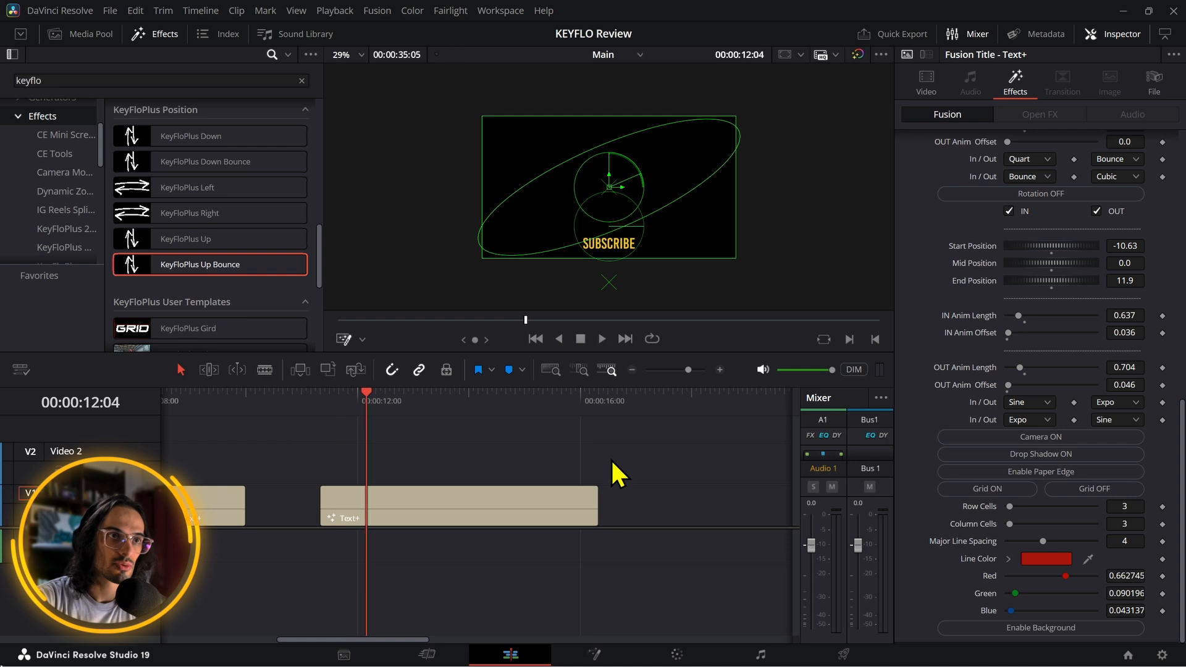
Step: Play the end of the title clip to check its exit, and select the clip to review the KeyFloPlus Up Bounce settings
{"action": "left_click_drag", "start_coordinate": [583, 405], "coordinate": [427, 482]}
{"action": "key", "text": "space"}
{"action": "left_click", "coordinate": [438, 505]}
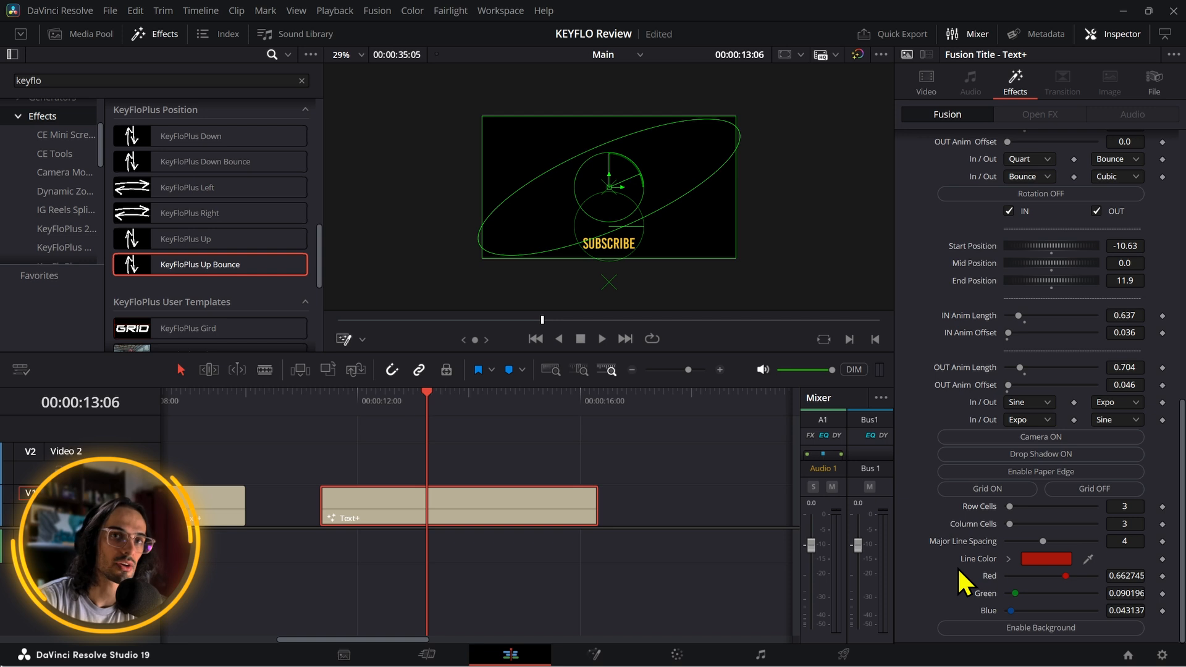
{"action": "scroll", "coordinate": [959, 569], "scroll_direction": "up", "scroll_amount": 7}
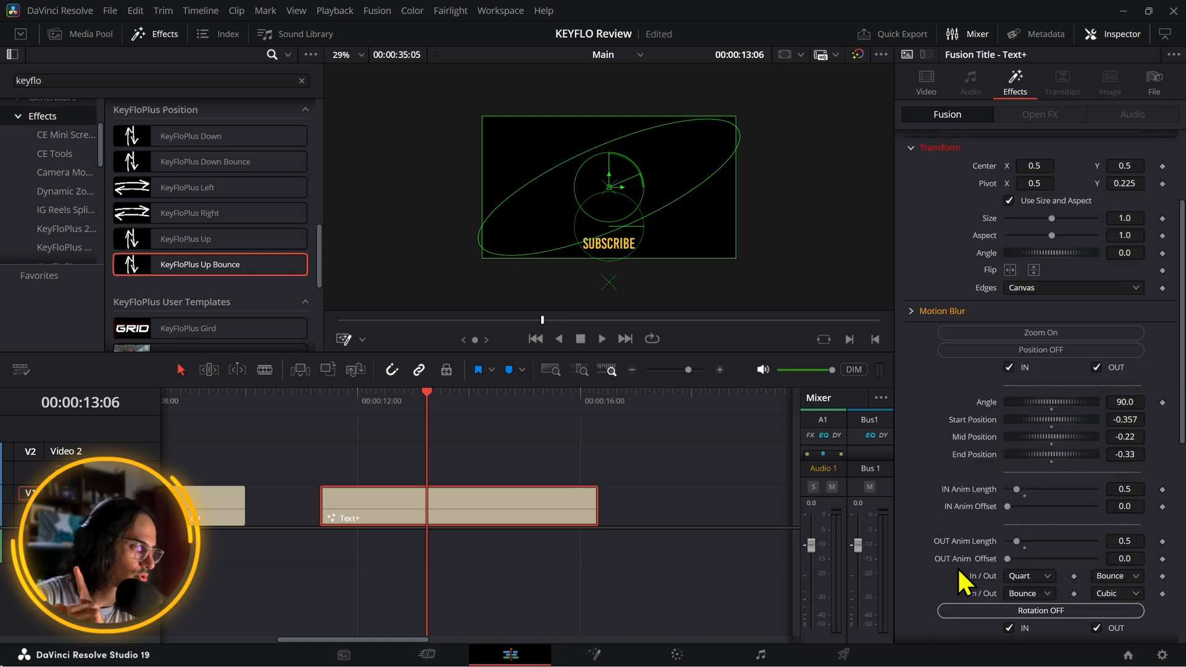
{"action": "scroll", "coordinate": [960, 581], "scroll_direction": "up", "scroll_amount": 3}
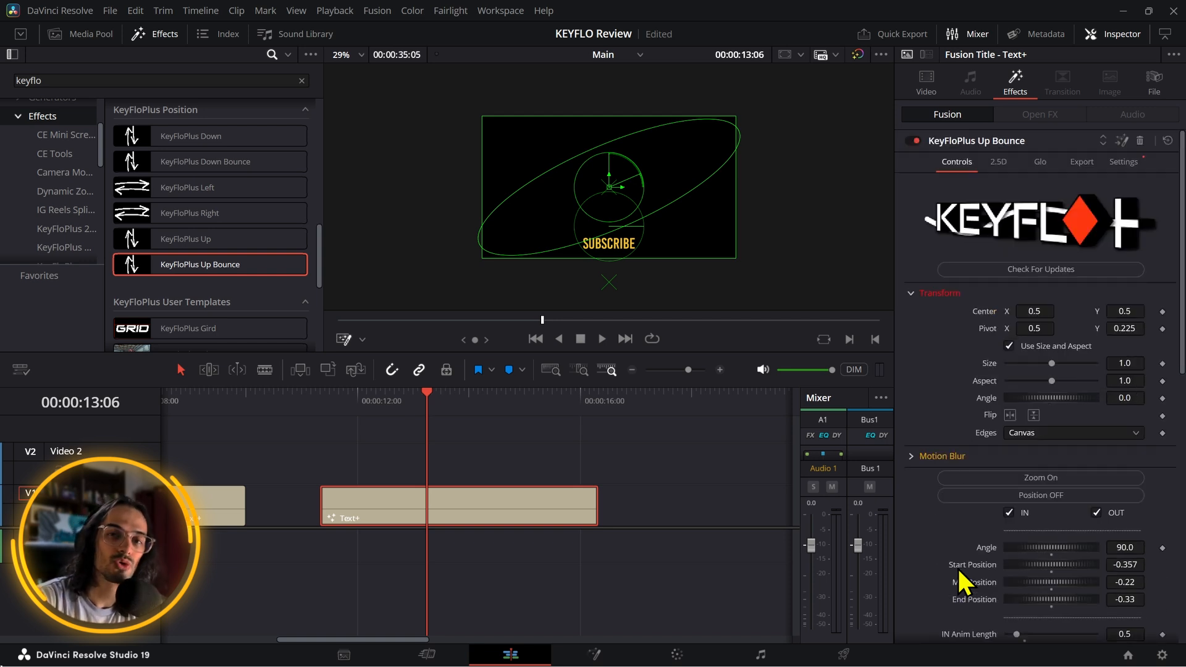